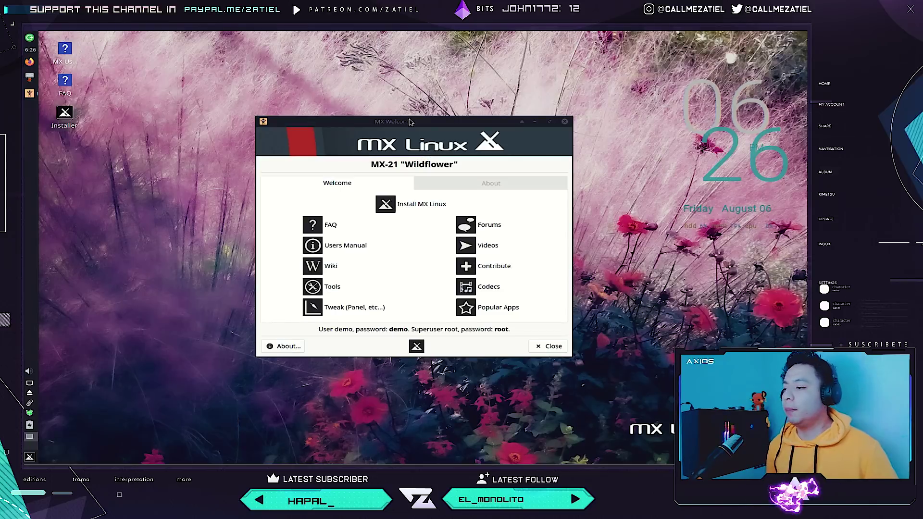
Nudge the MX Welcome window slightly left and down, then launch MX Tools.
mouse_move(410, 121)
mouse_down()
mouse_move(390, 130)
mouse_move(399, 127)
mouse_up()
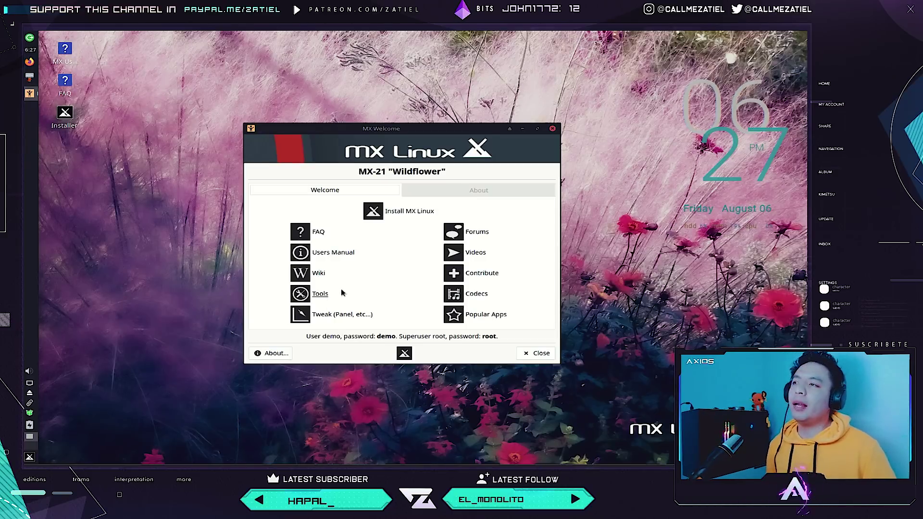
click(318, 295)
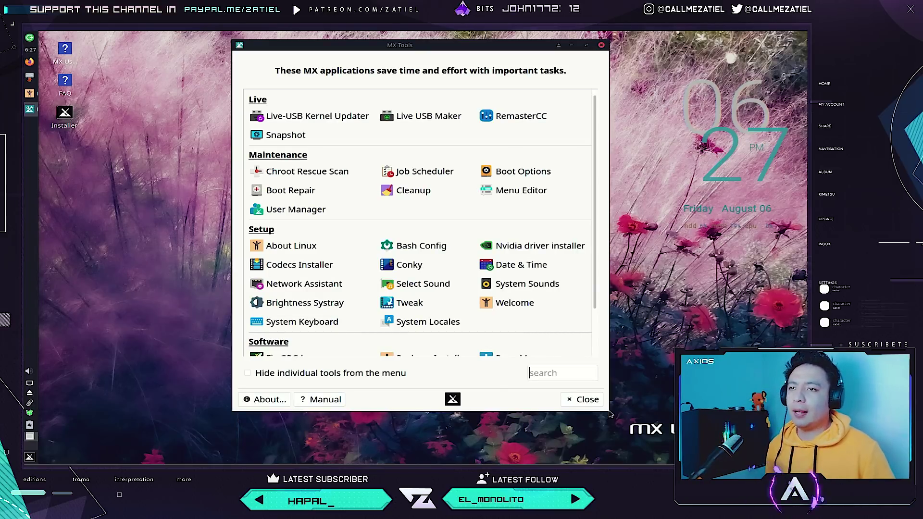
Scroll through the MX Tools list to browse the Live, Maintenance, Setup and Software tools.
scroll(586, 298, down, 2)
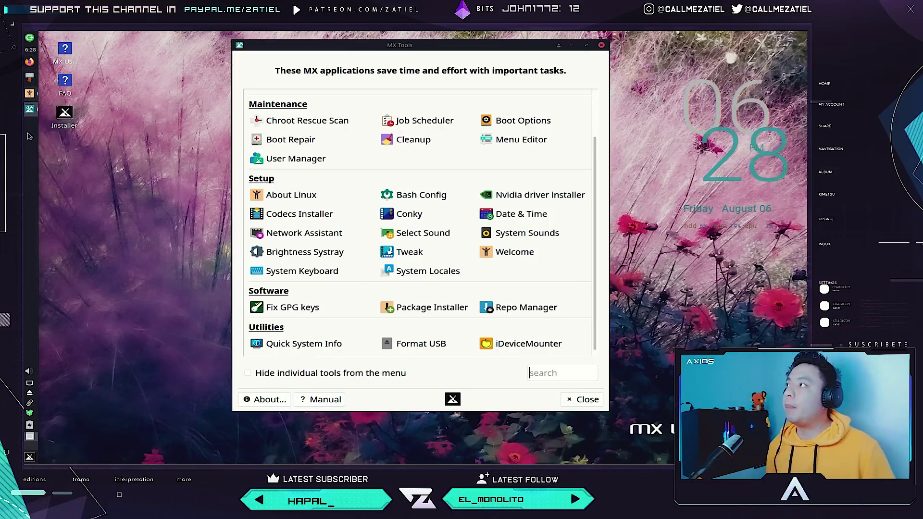
scroll(377, 216, up, 2)
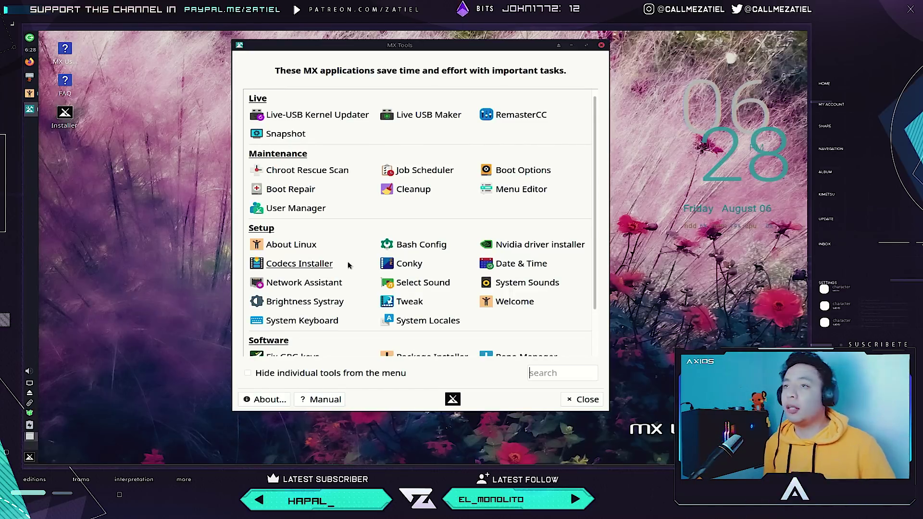
scroll(463, 230, down, 2)
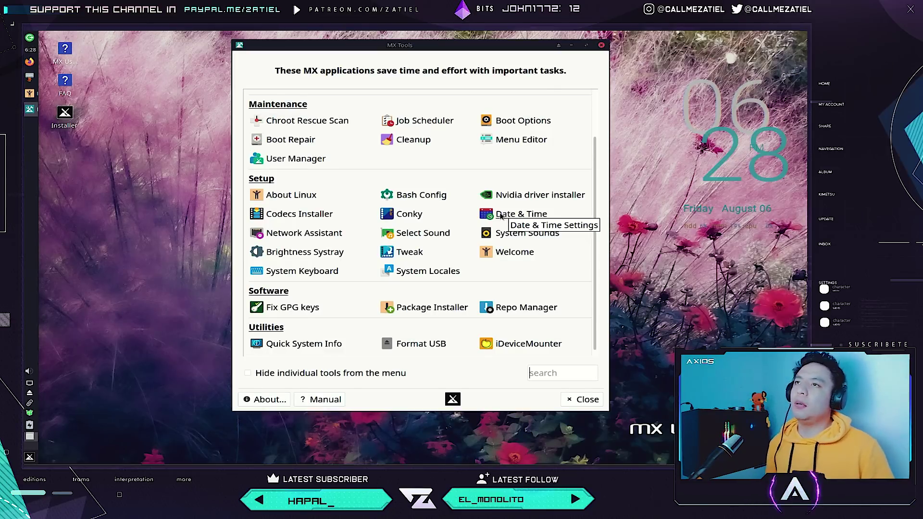
scroll(503, 215, up, 2)
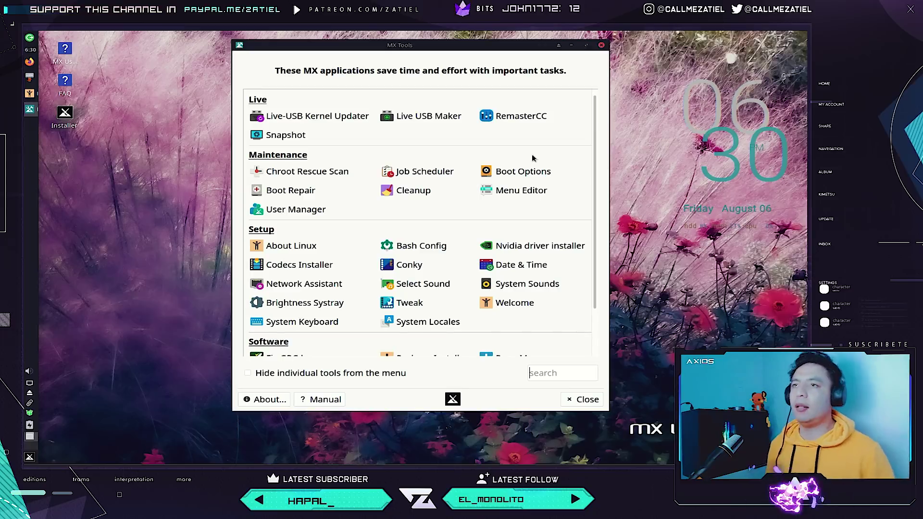
Scroll down to the Utilities tools, then close the MX Tools window.
scroll(488, 206, down, 2)
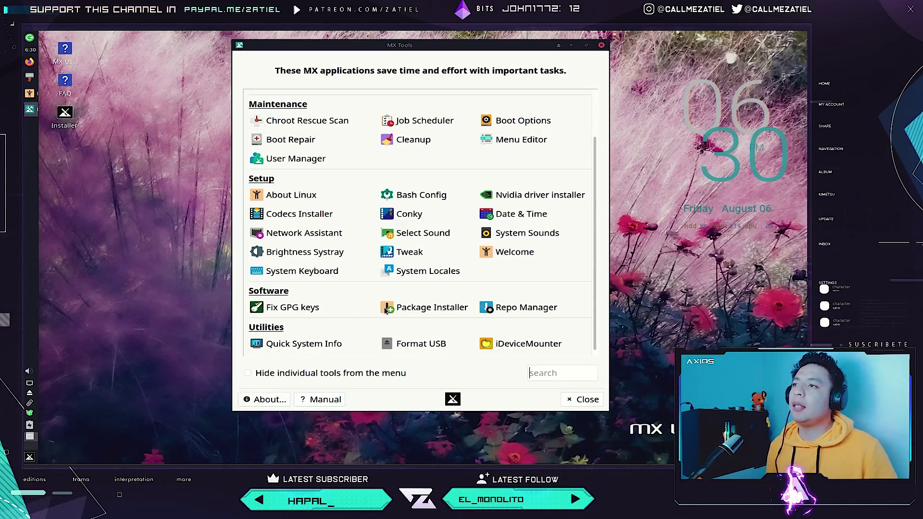
click(580, 399)
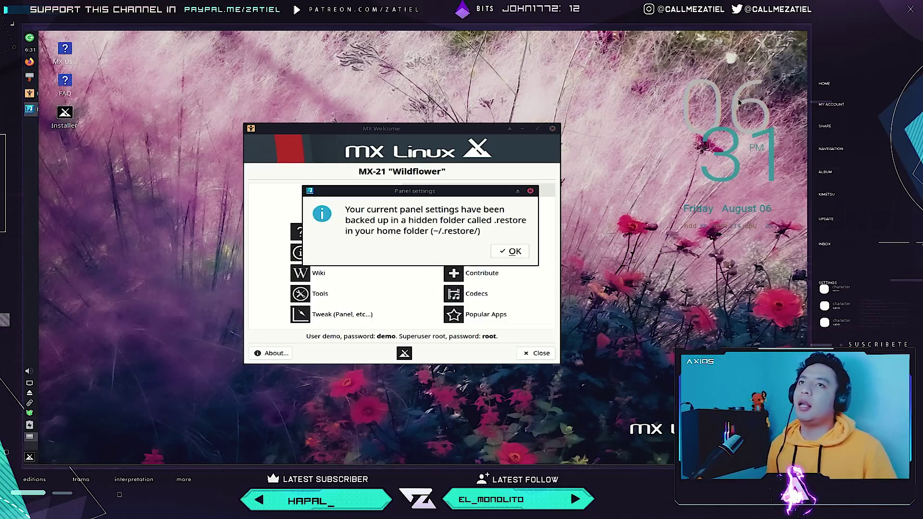
Dismiss the panel backup notice and try the vertical panel on the Right, then restore Left.
click(530, 191)
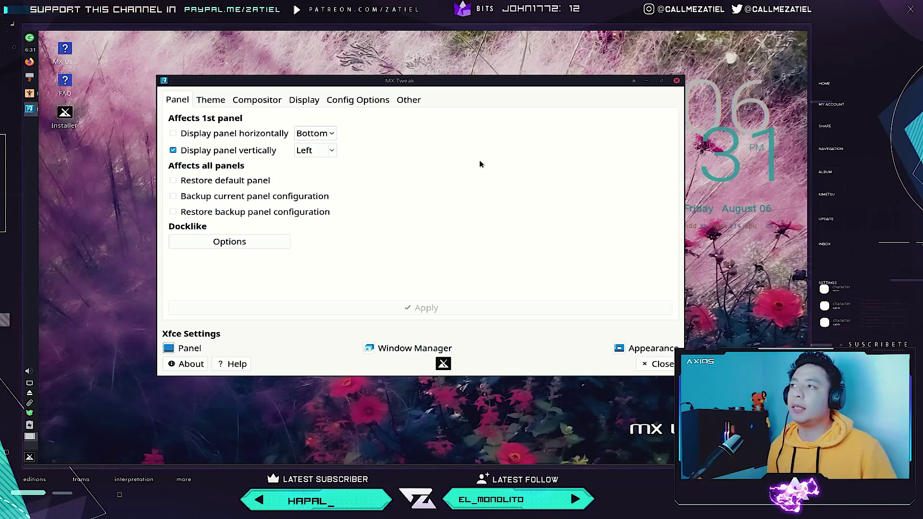
click(332, 151)
click(334, 161)
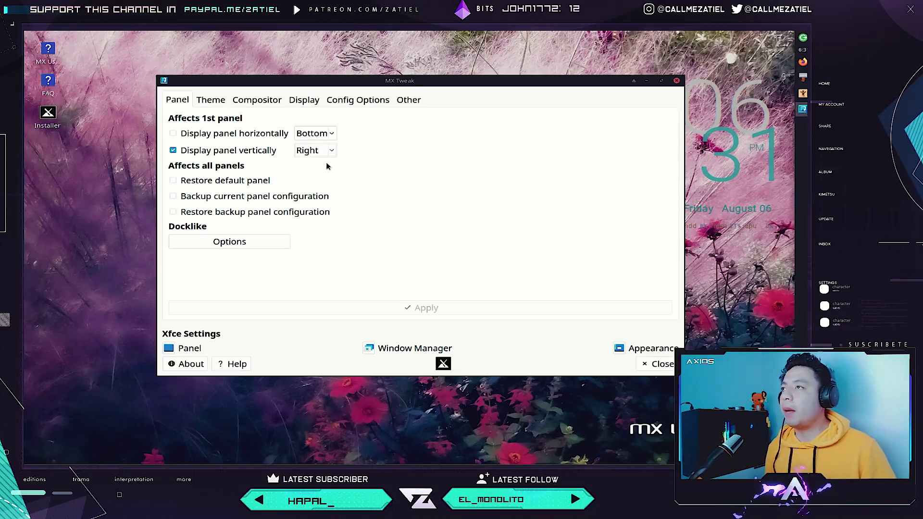
click(335, 152)
click(322, 140)
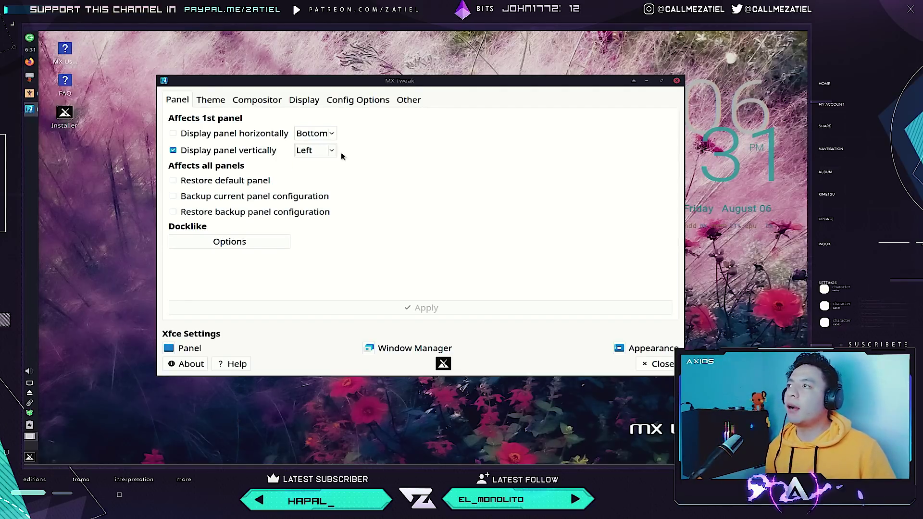
Try the horizontal panel at Top, restore it to Bottom, and view the Theme settings.
click(335, 138)
click(329, 146)
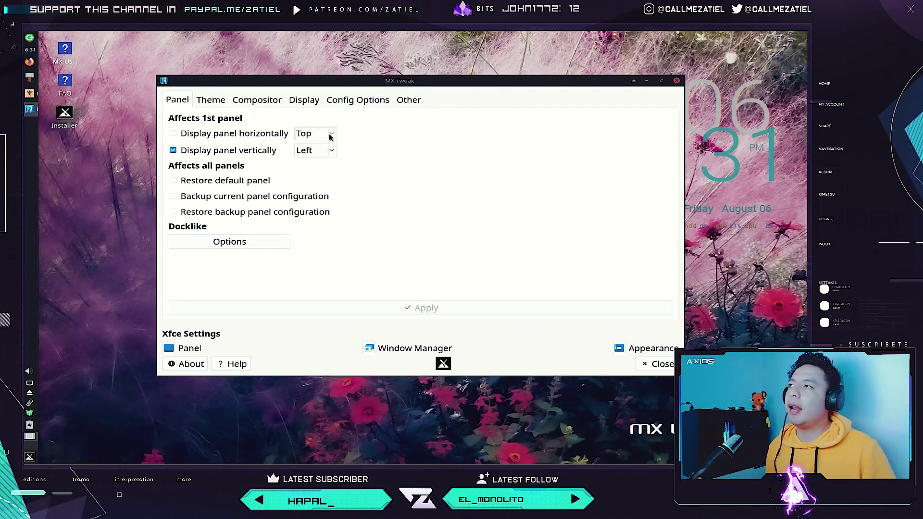
click(330, 134)
click(320, 125)
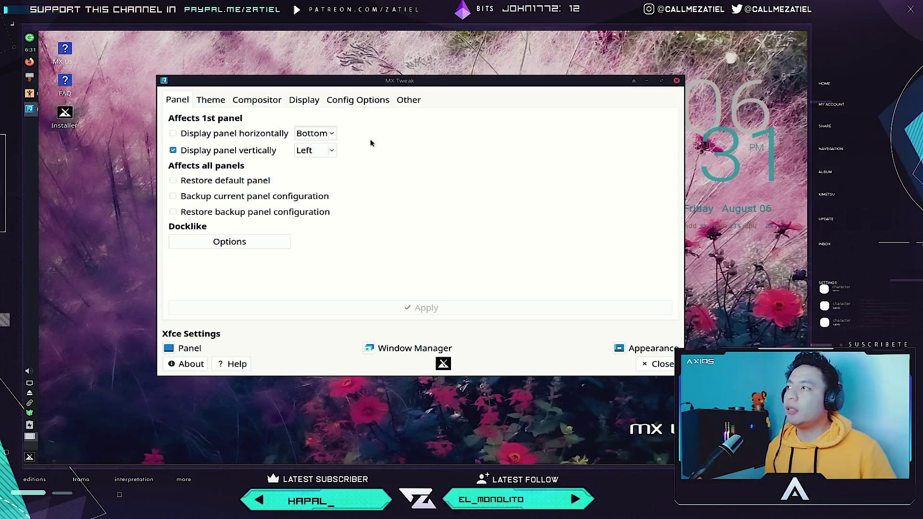
click(225, 102)
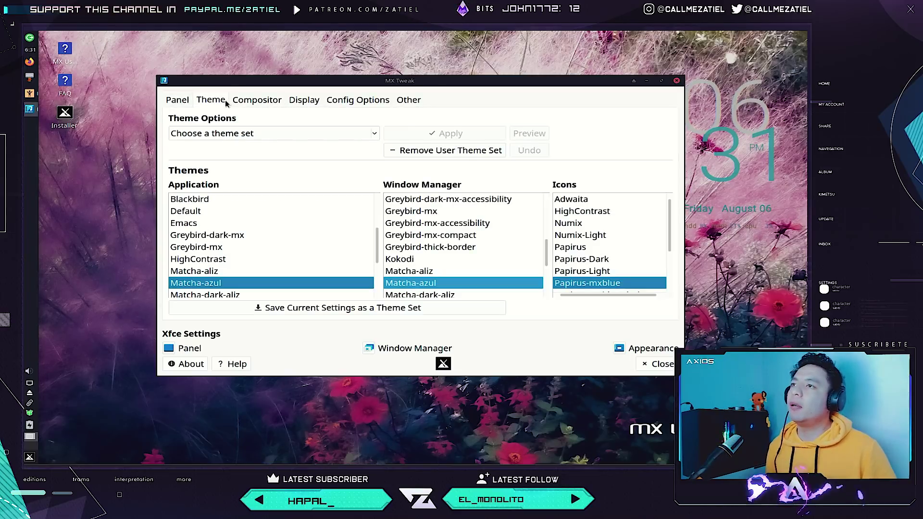
Browse the Compositor, Display, Config Options and Other pages, then close MX Tweak.
click(269, 100)
click(317, 99)
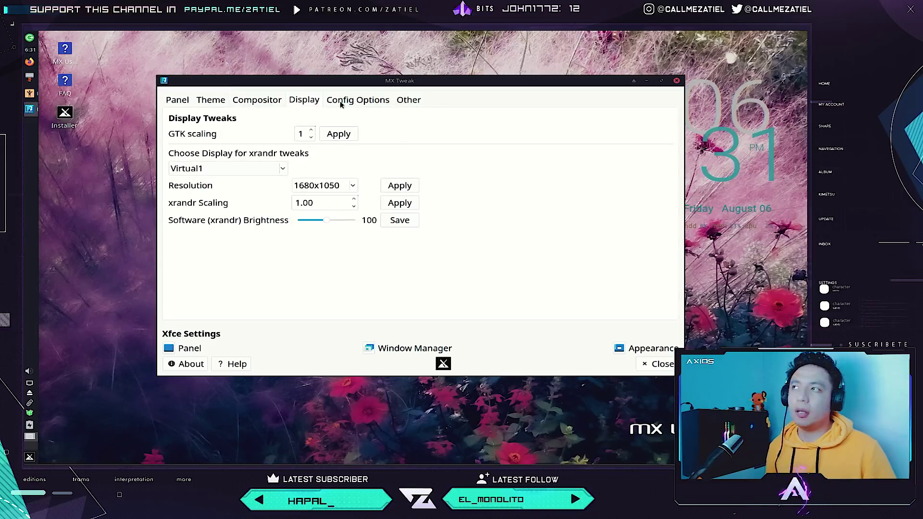
click(351, 100)
click(408, 104)
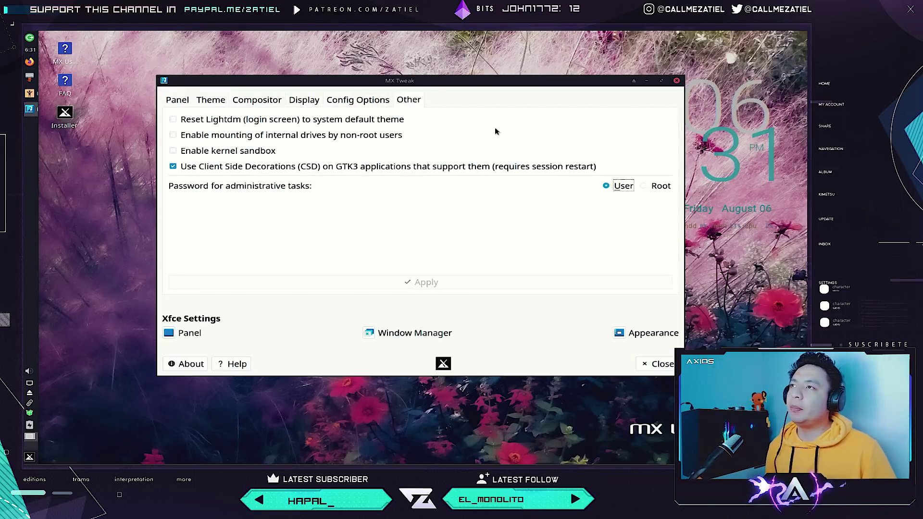
click(677, 81)
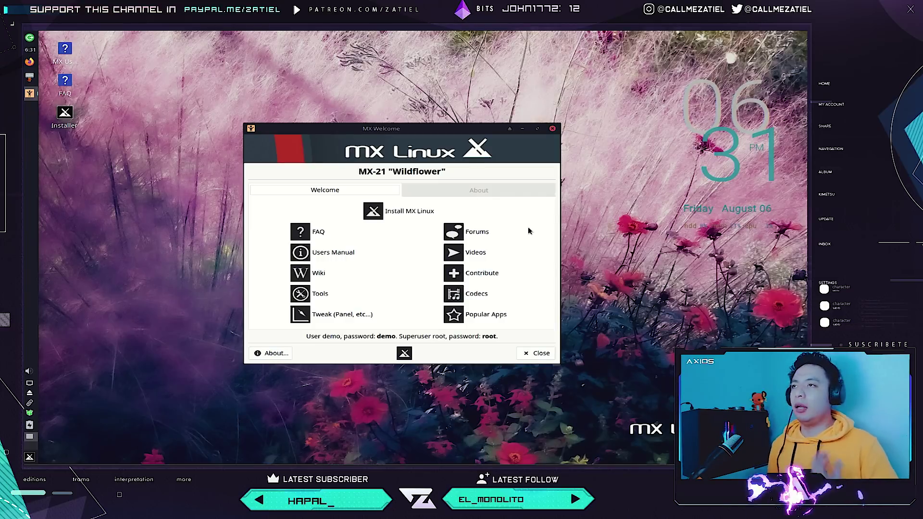
Open the MX Linux Forum in Firefox, scroll it, then close the tab and browser window.
click(504, 235)
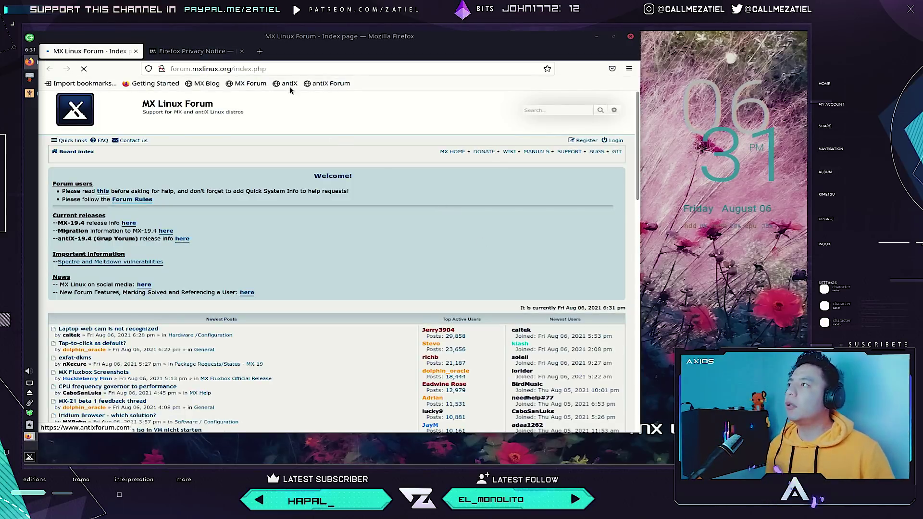
scroll(255, 192, down, 4)
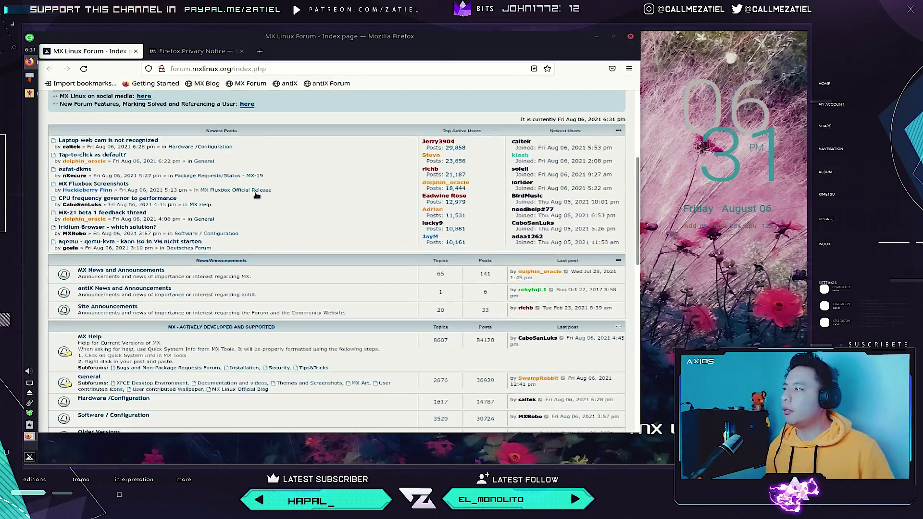
scroll(255, 191, up, 4)
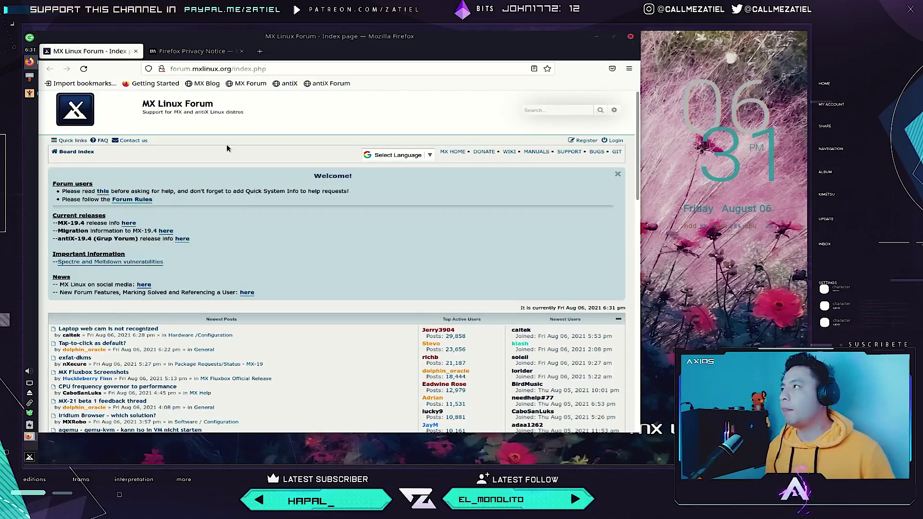
click(135, 51)
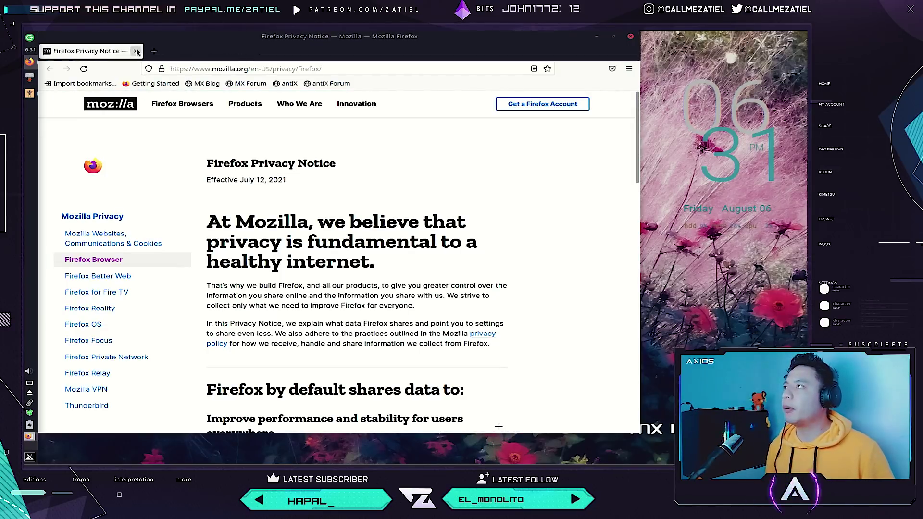
click(168, 51)
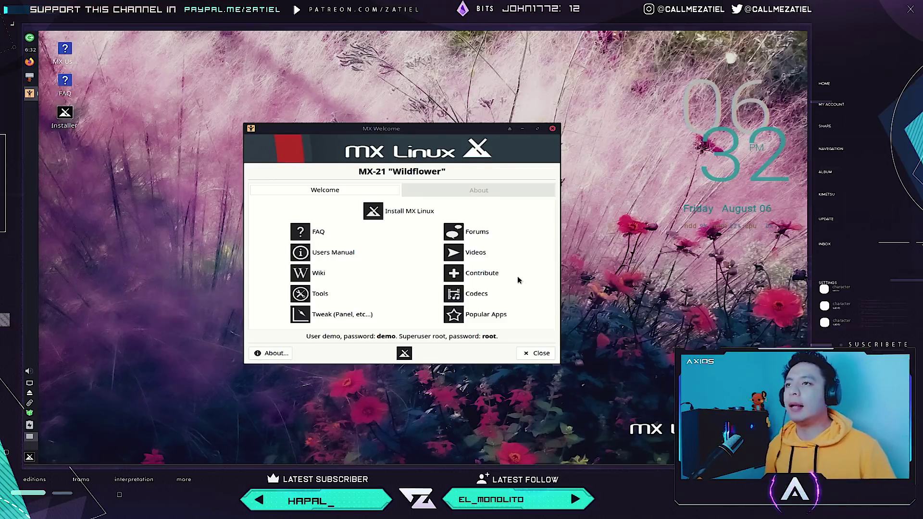
Launch the Popular Apps installer from MX Welcome.
click(493, 320)
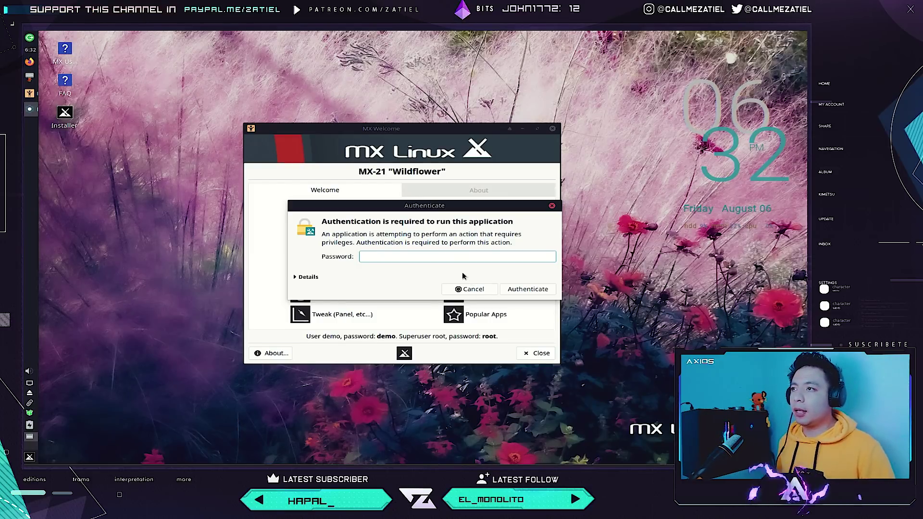
Enter the superuser password to authenticate, retrying after the first attempt fails.
text(root)
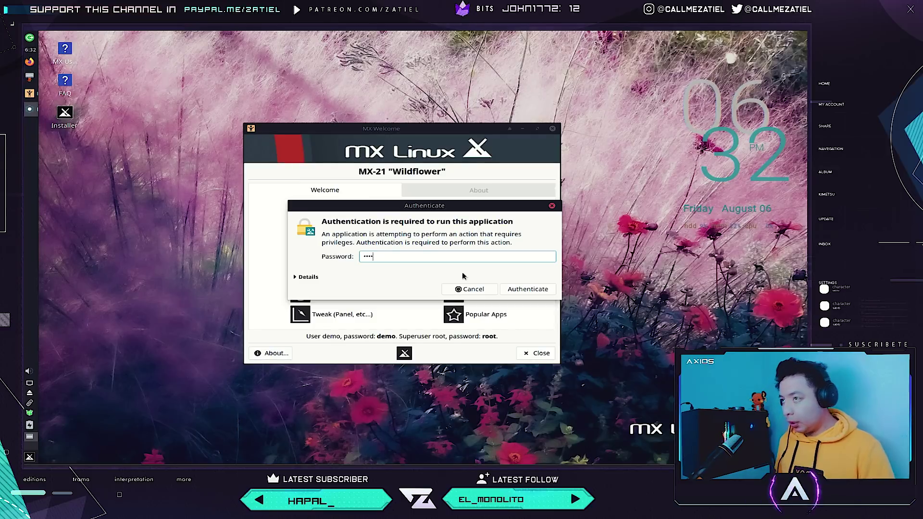
key(Return)
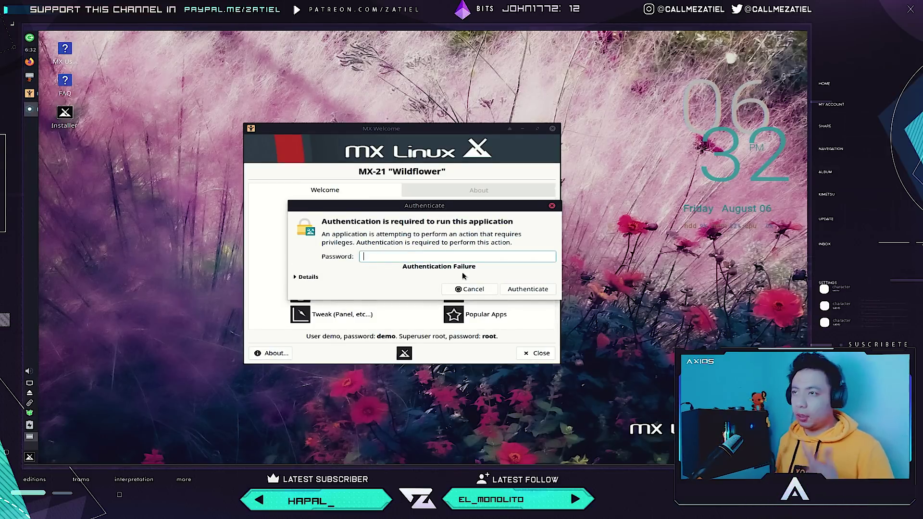
text(root)
key(Return)
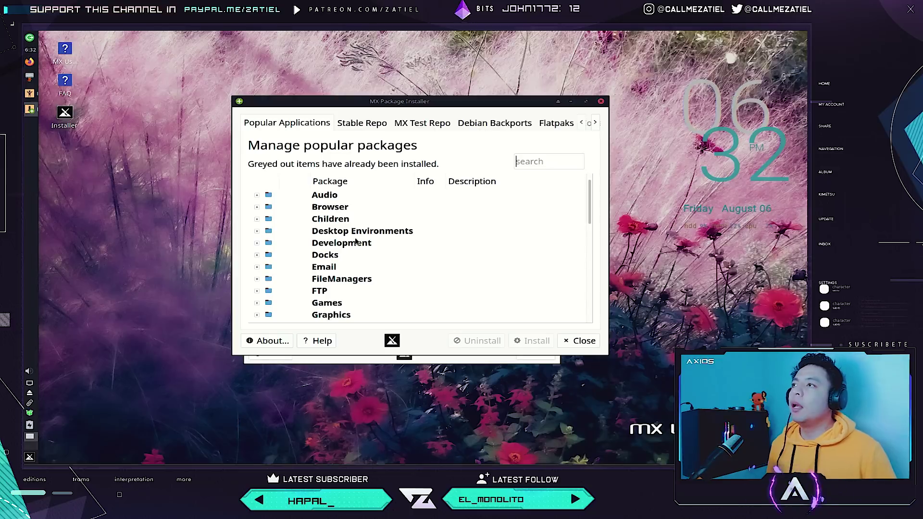
Scroll the categories, open and dismiss the app menu, then move the installer up-left and enlarge it.
scroll(356, 242, down, 7)
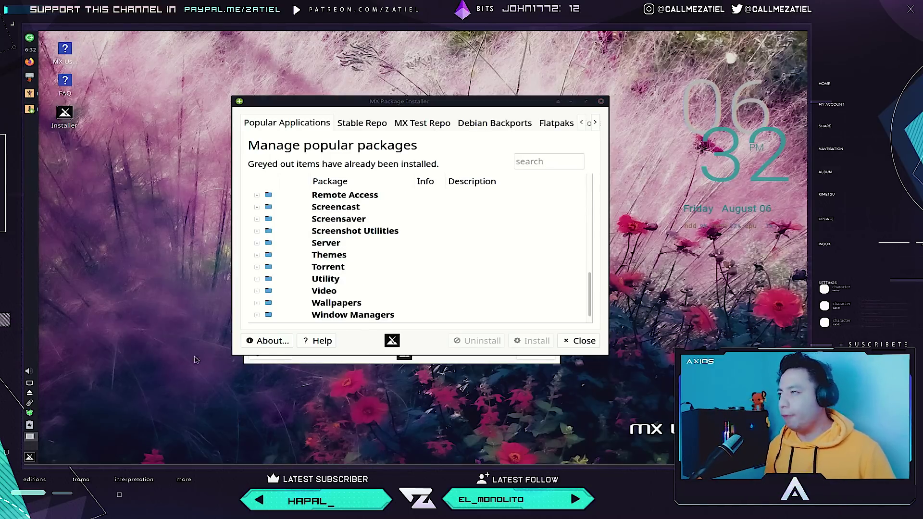
click(29, 457)
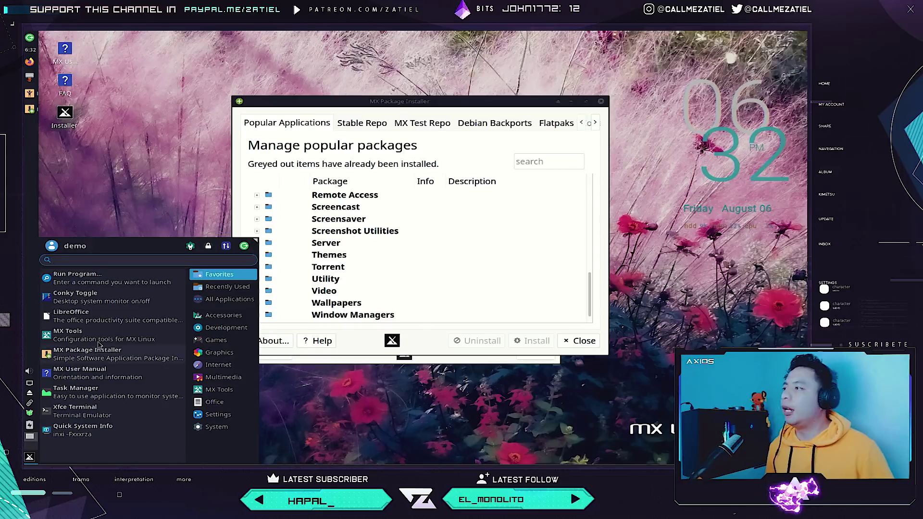
click(409, 103)
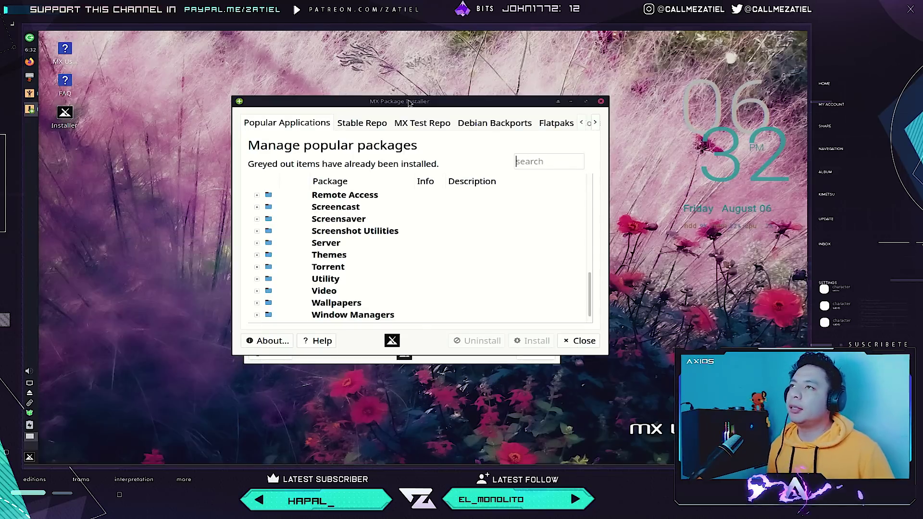
drag(409, 103, 272, 65)
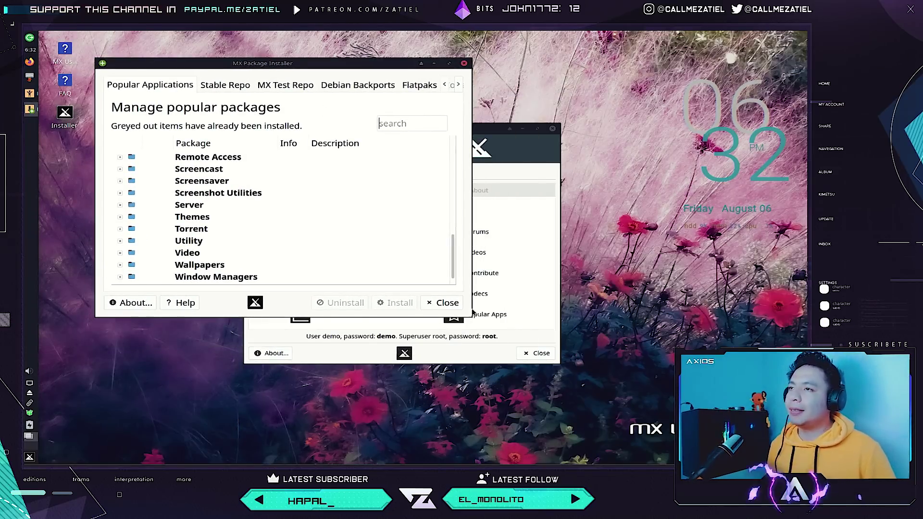
drag(471, 317, 588, 450)
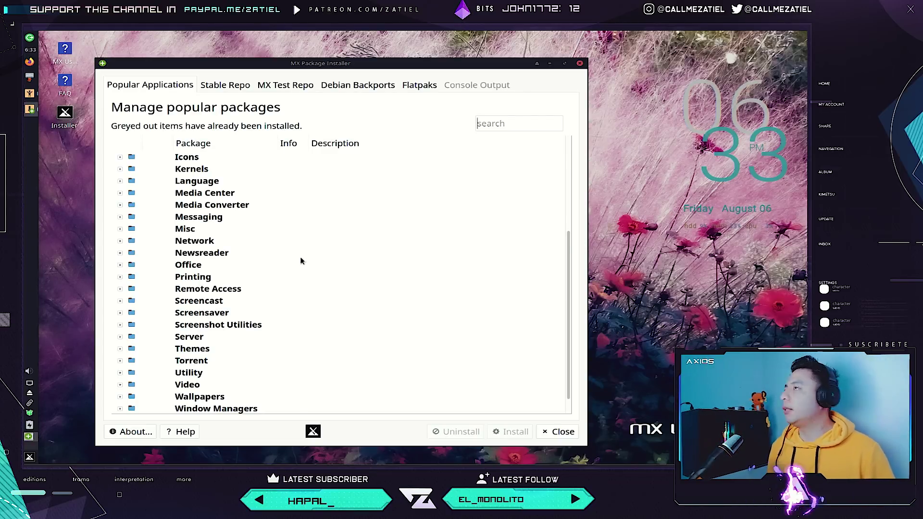
Expand Window Managers to reveal Fluxbox (with MX-flux settings) and IceWM at the list bottom.
scroll(295, 263, down, 1)
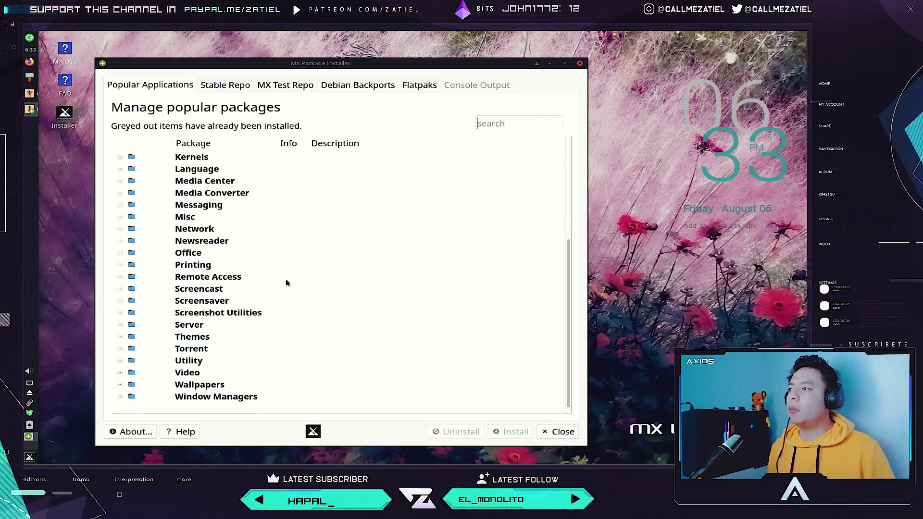
click(120, 397)
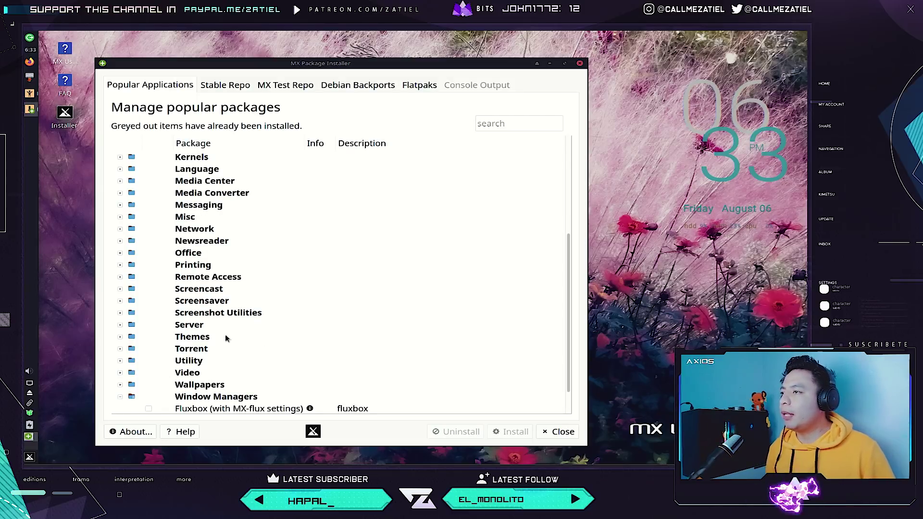
scroll(311, 311, down, 1)
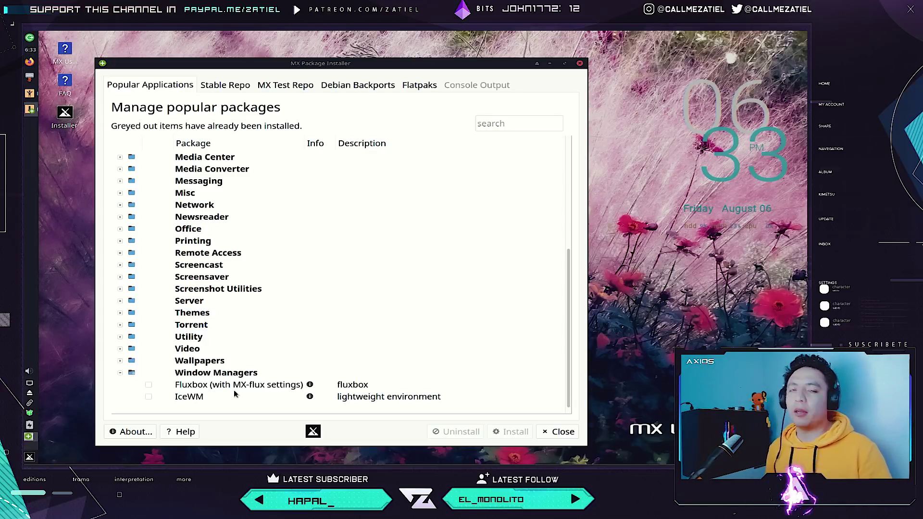
Collapse Window Managers, then preview and re-collapse the Wallpapers, Video and Utility categories in turn.
click(214, 375)
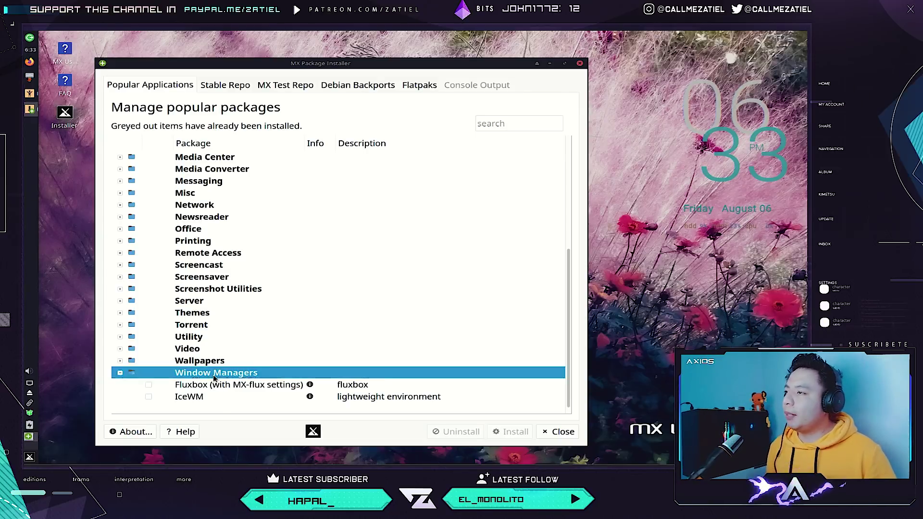
click(119, 374)
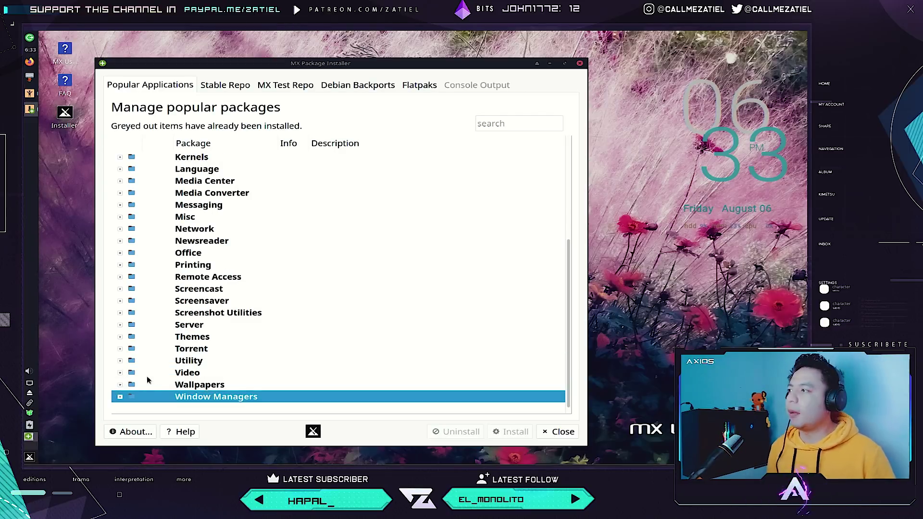
click(120, 384)
scroll(193, 361, down, 1)
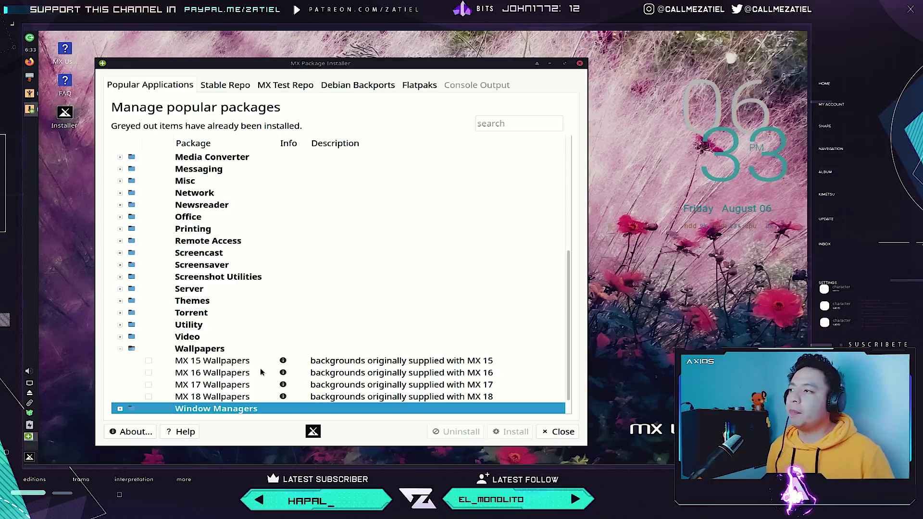
click(120, 349)
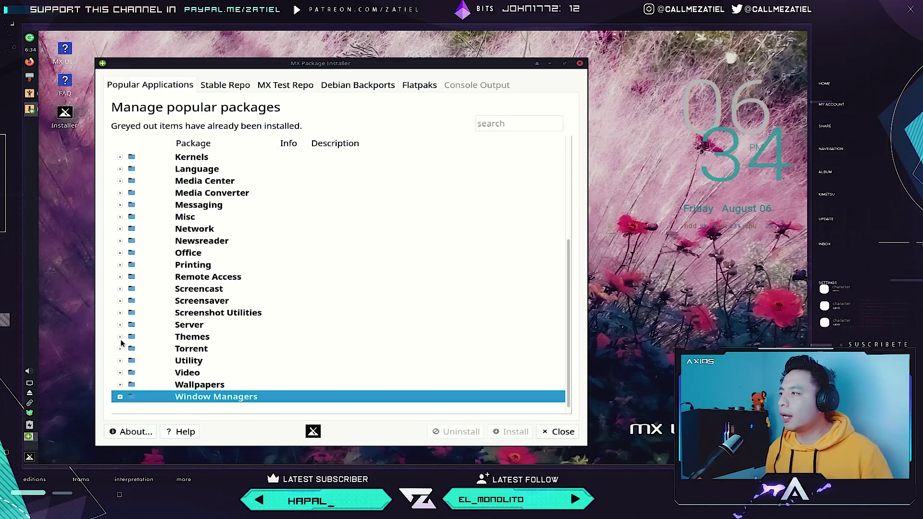
click(121, 372)
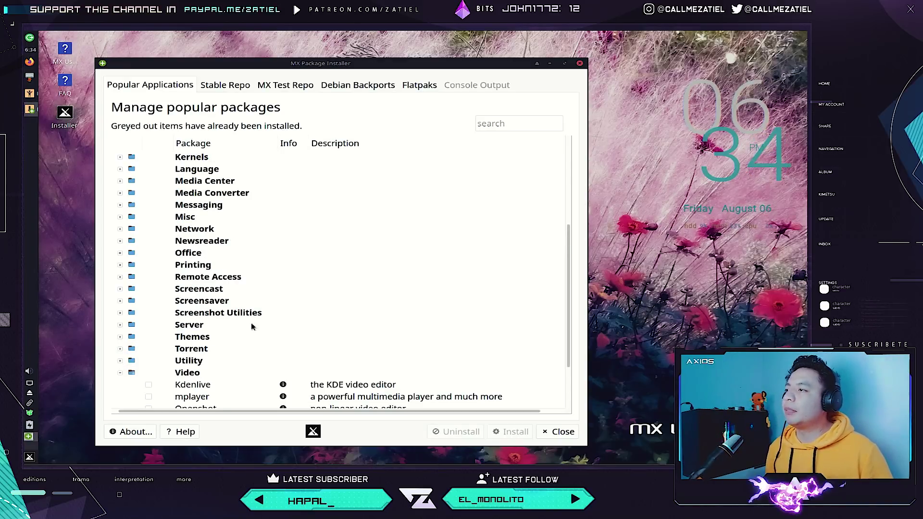
scroll(251, 326, down, 2)
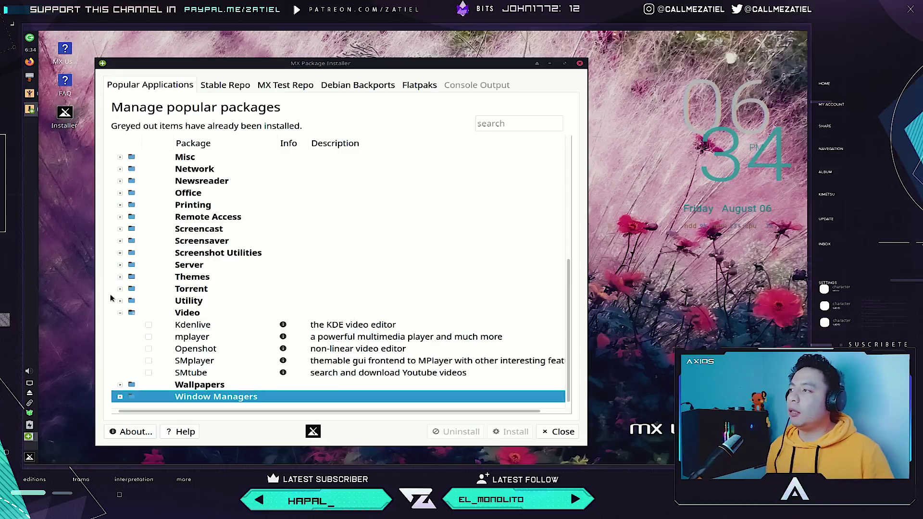
click(120, 313)
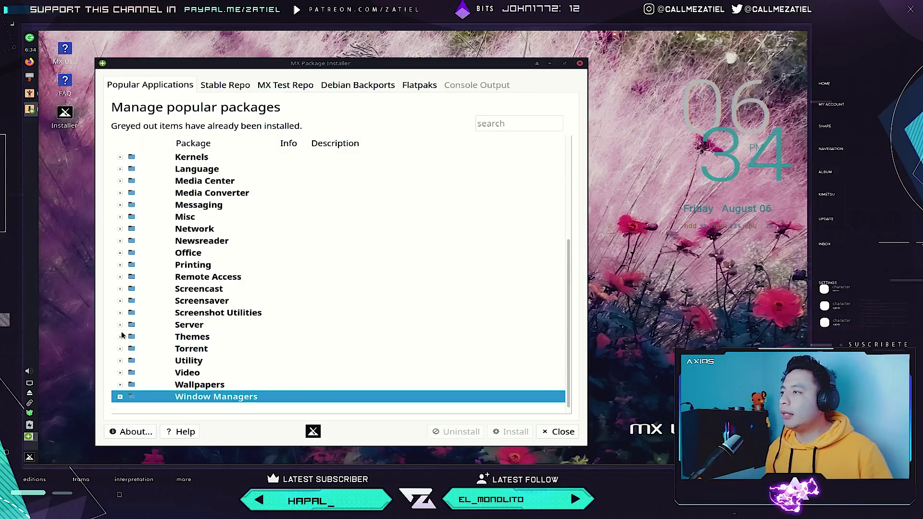
click(121, 360)
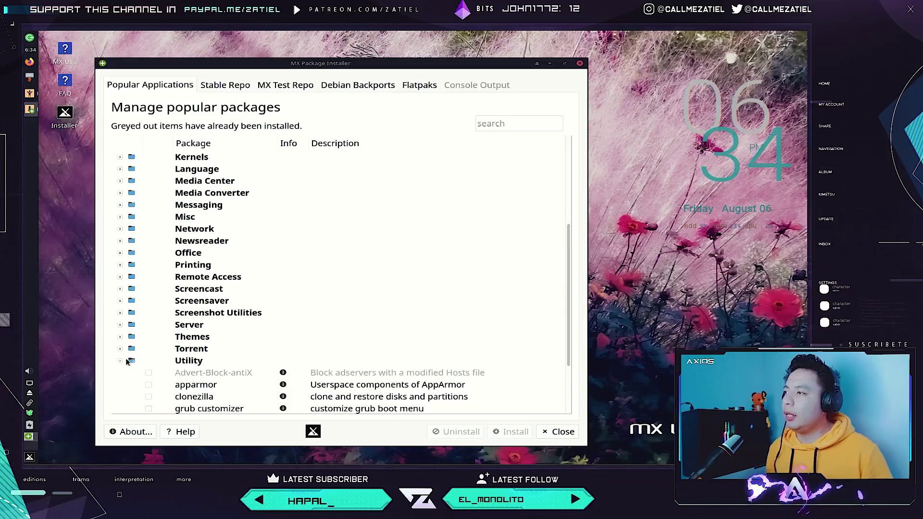
scroll(228, 336, down, 2)
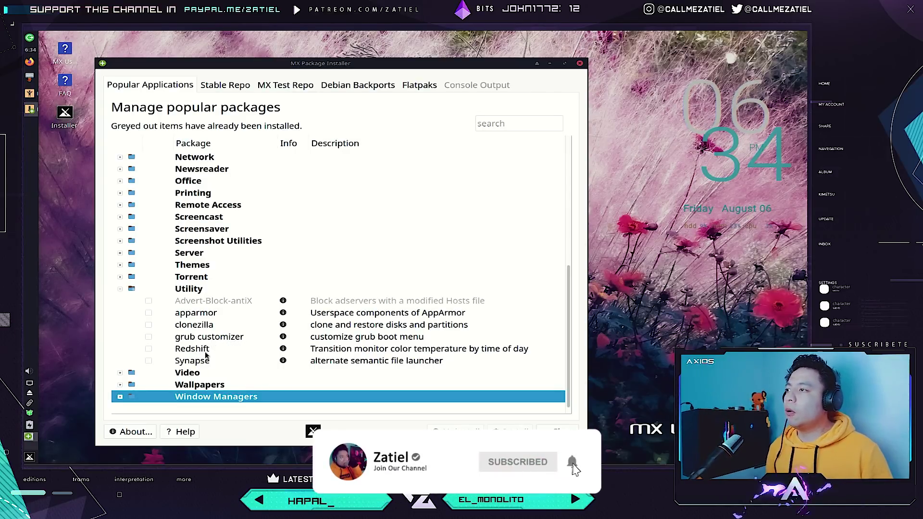
click(120, 289)
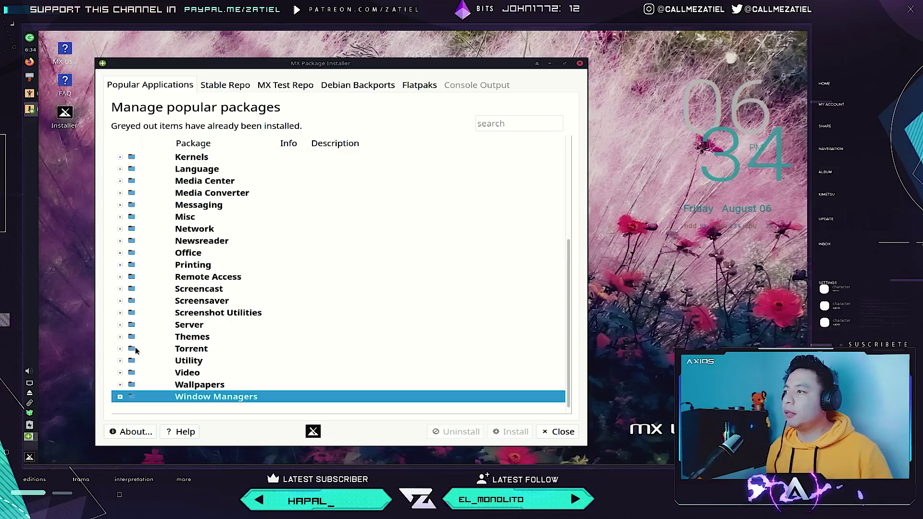
Expand the Torrent and Office categories and mark Abiword for installation.
click(120, 348)
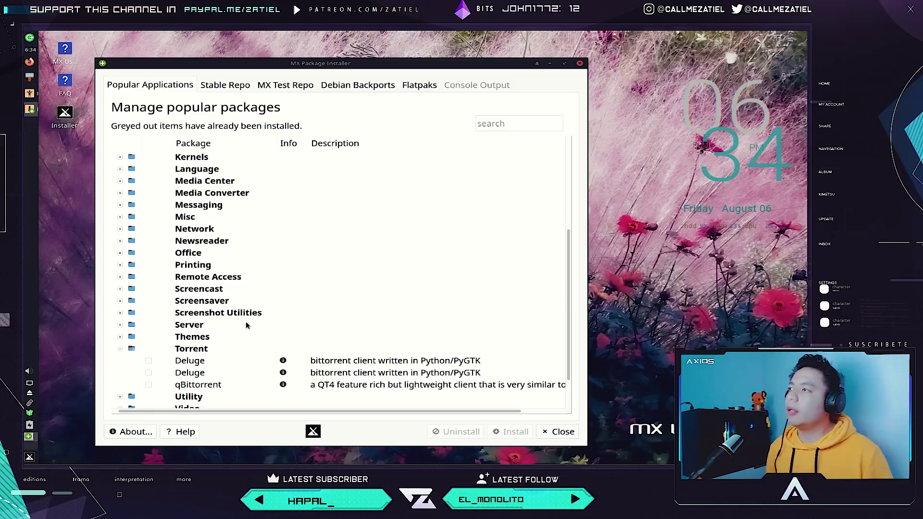
click(120, 253)
scroll(229, 271, down, 4)
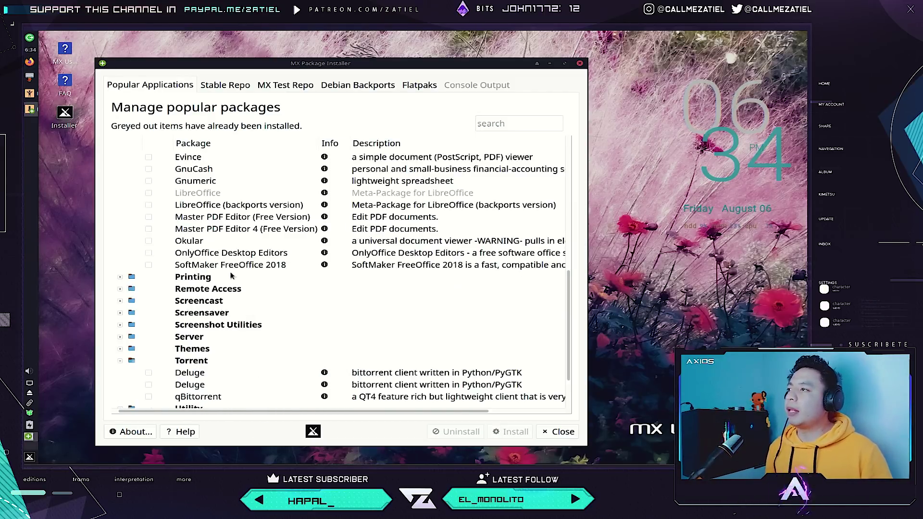
scroll(231, 276, up, 4)
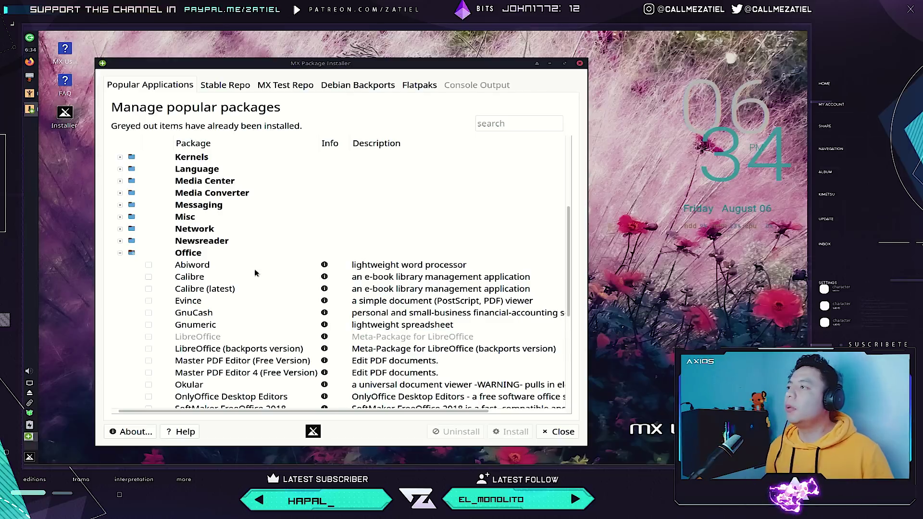
click(149, 266)
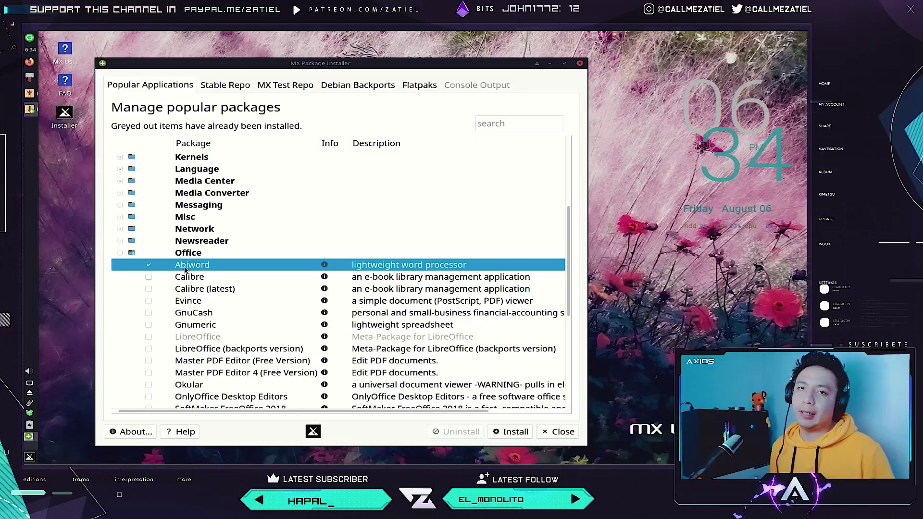
Install the marked Abiword package, confirming abiword and abiword-common, and dismiss the finished message.
click(519, 434)
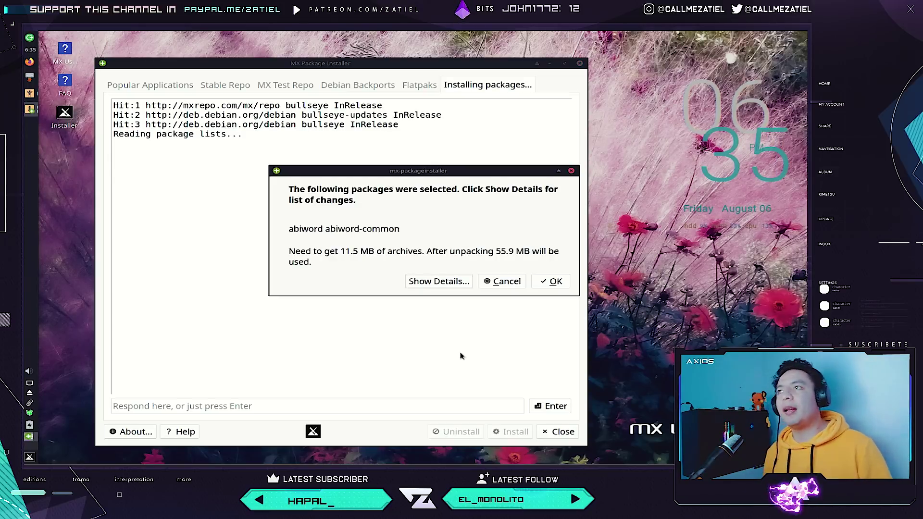
click(545, 287)
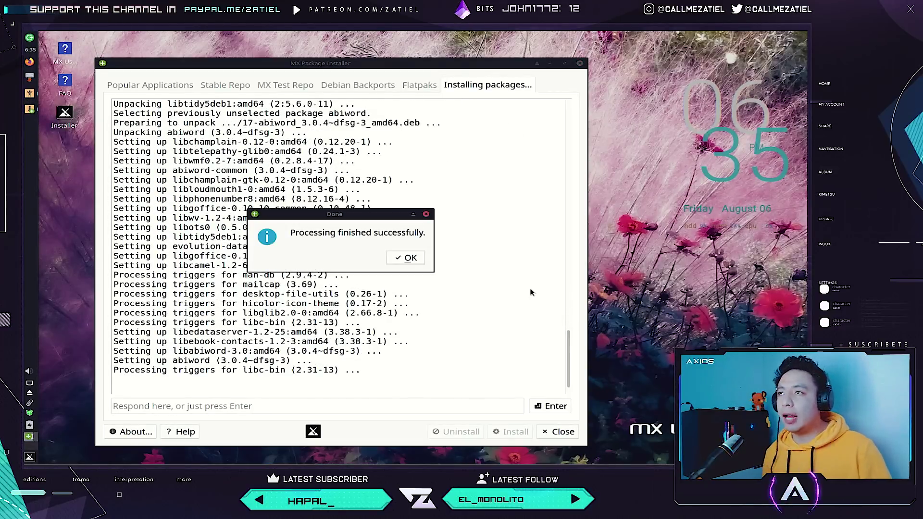
click(405, 258)
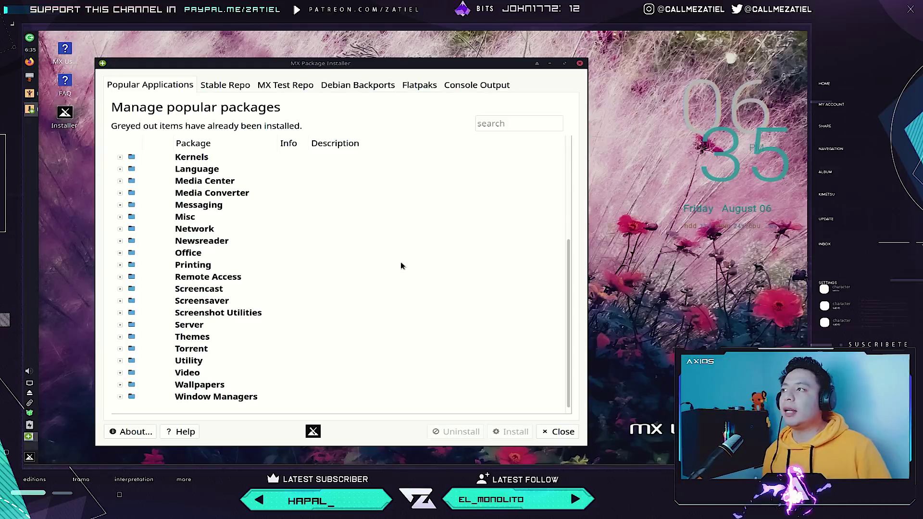
click(29, 456)
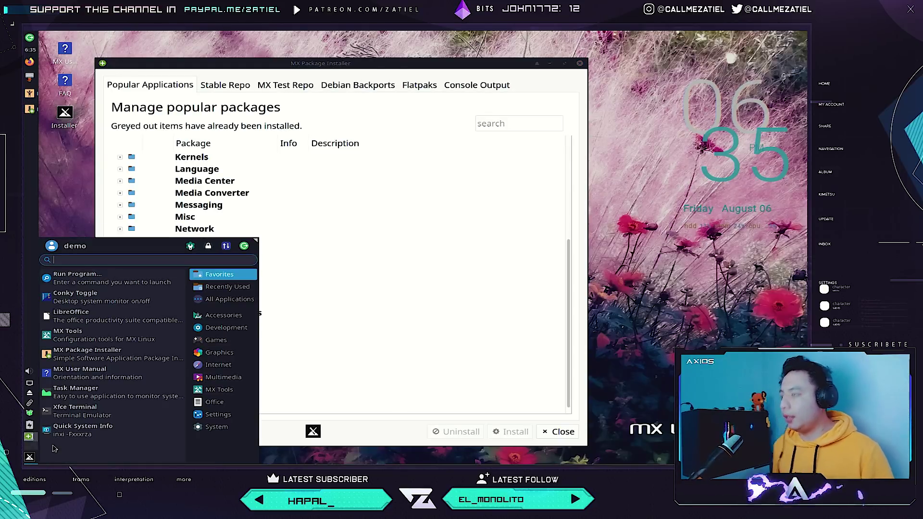
Launch AbiWord from a menu search for 'ab', move its window, then close the blank document.
text(aby)
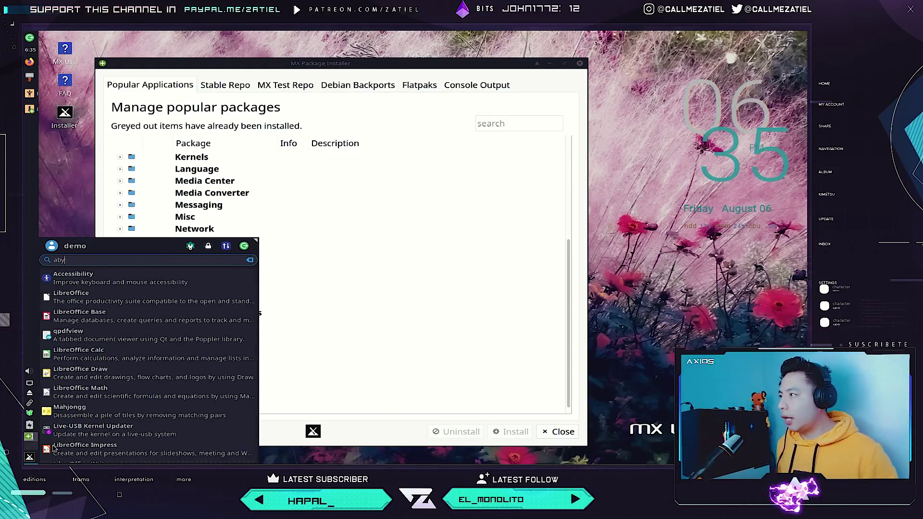
key(BackSpace)
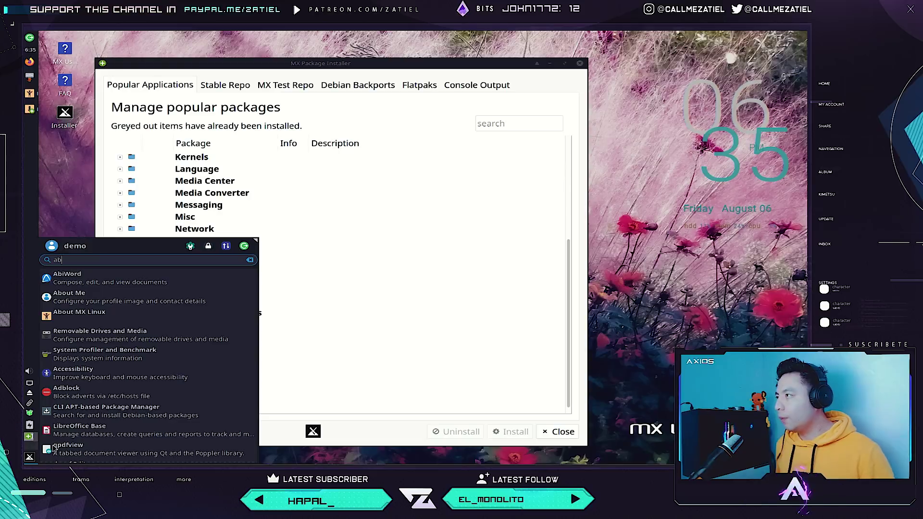
key(Escape)
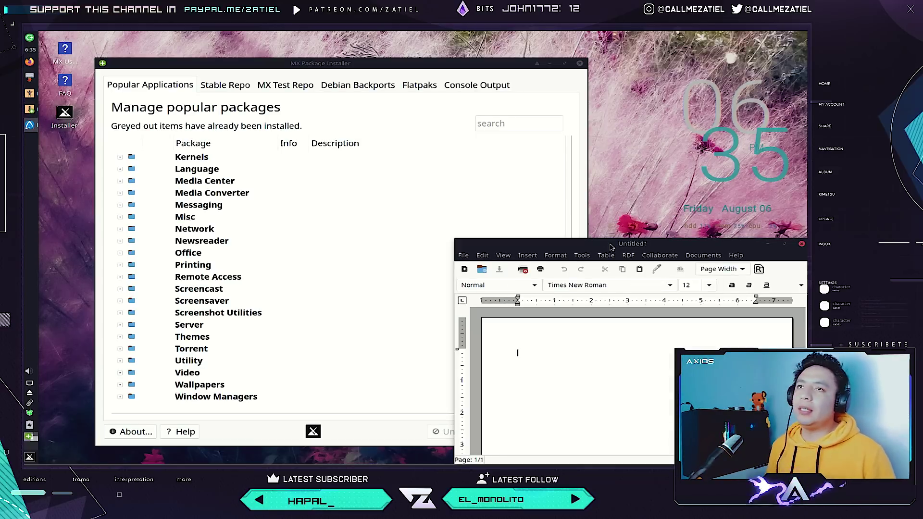
drag(611, 245, 292, 150)
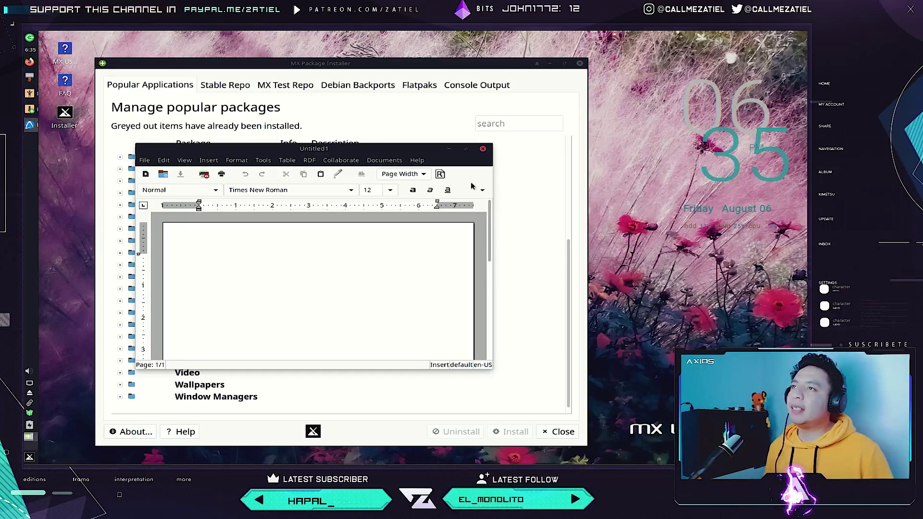
click(482, 149)
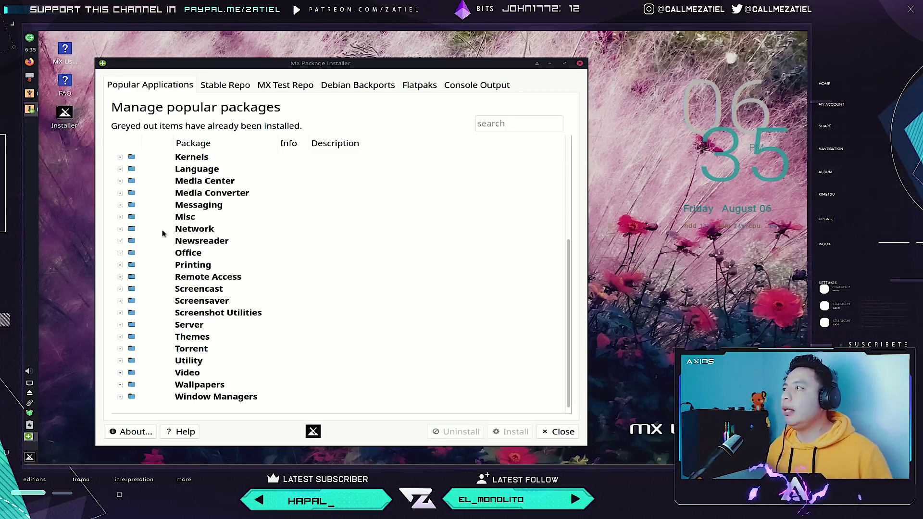
click(120, 170)
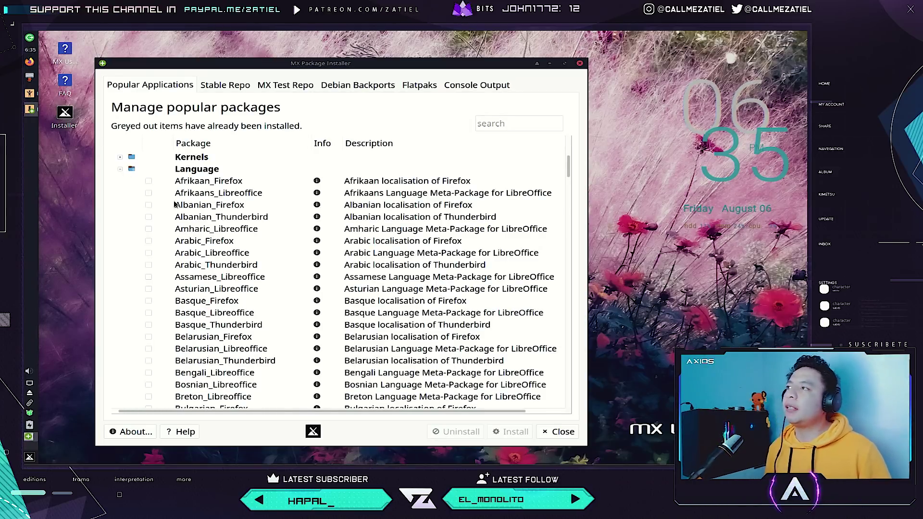
scroll(236, 250, down, 7)
scroll(230, 252, up, 5)
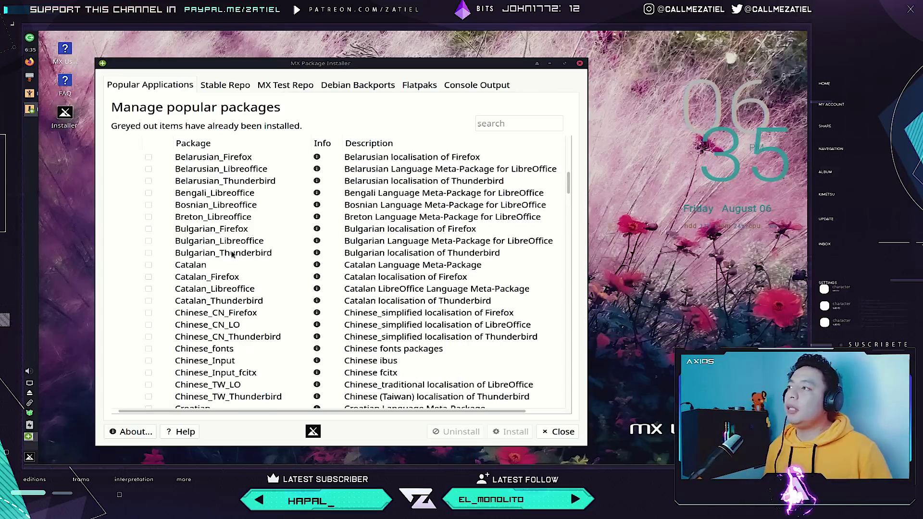
scroll(185, 198, up, 3)
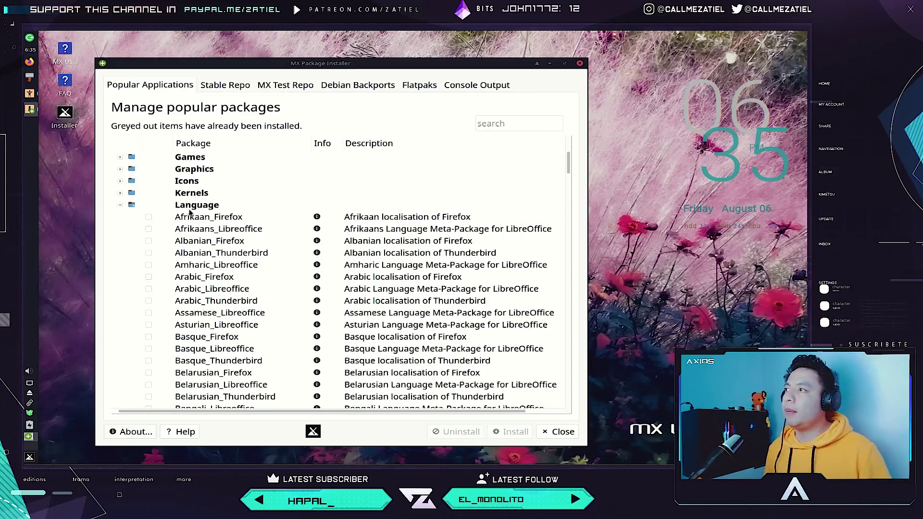
click(120, 206)
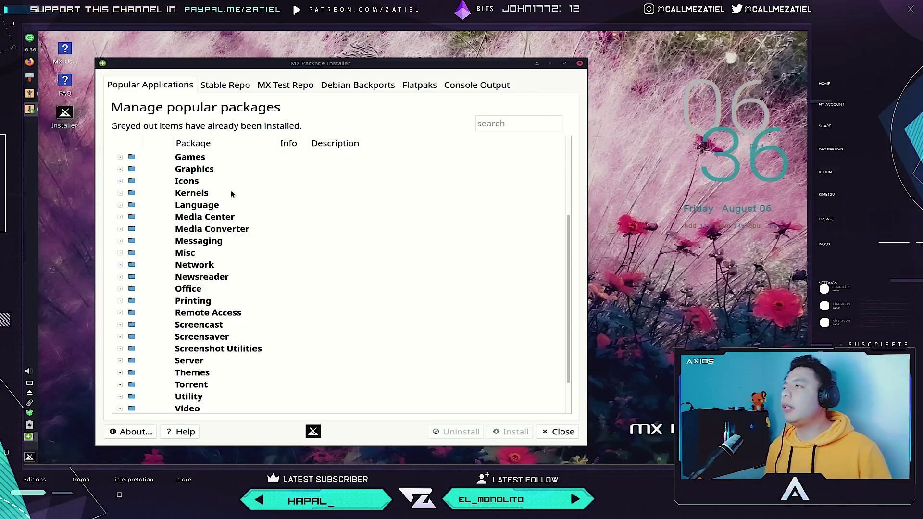
click(120, 264)
scroll(231, 242, down, 3)
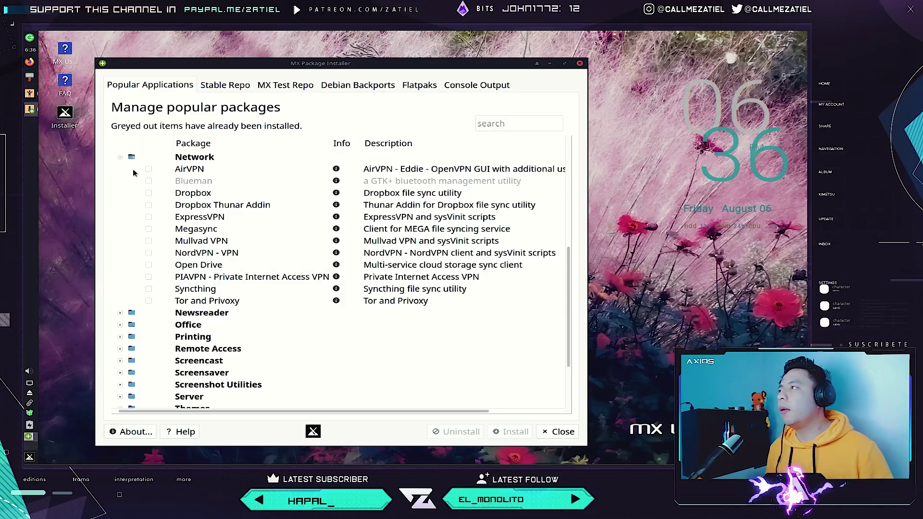
click(120, 157)
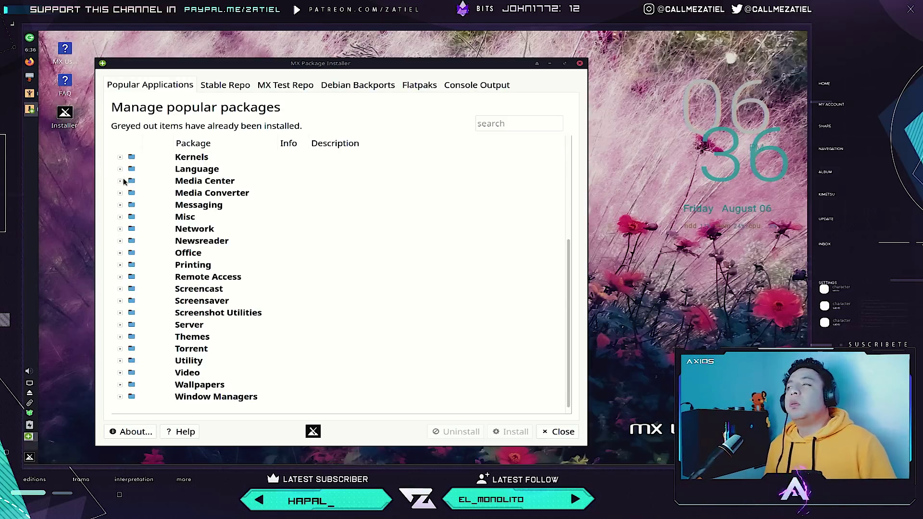
Preview the Misc category, then switch to the Stable Repo list of 60020 packages.
click(125, 219)
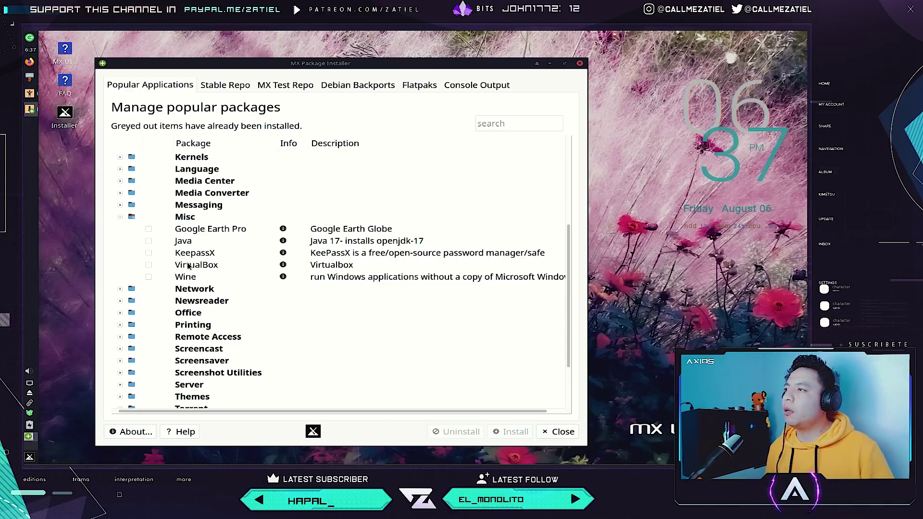
click(120, 217)
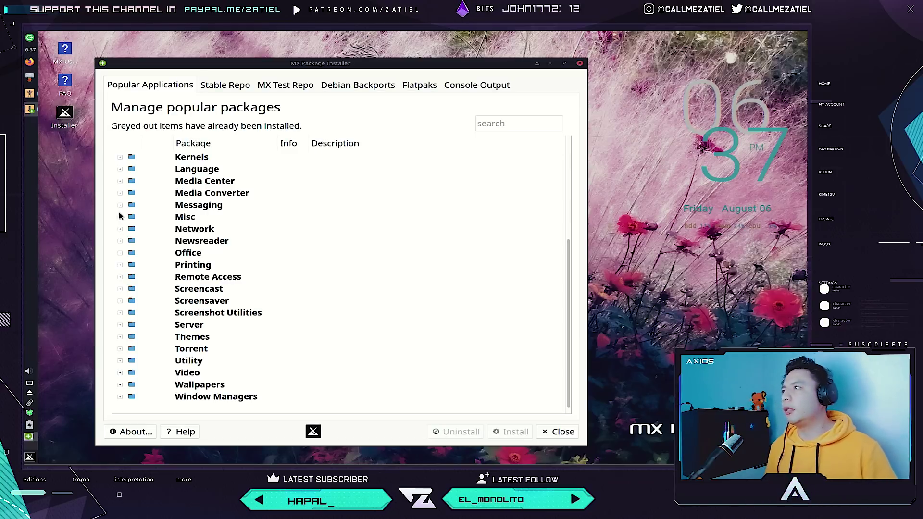
click(219, 91)
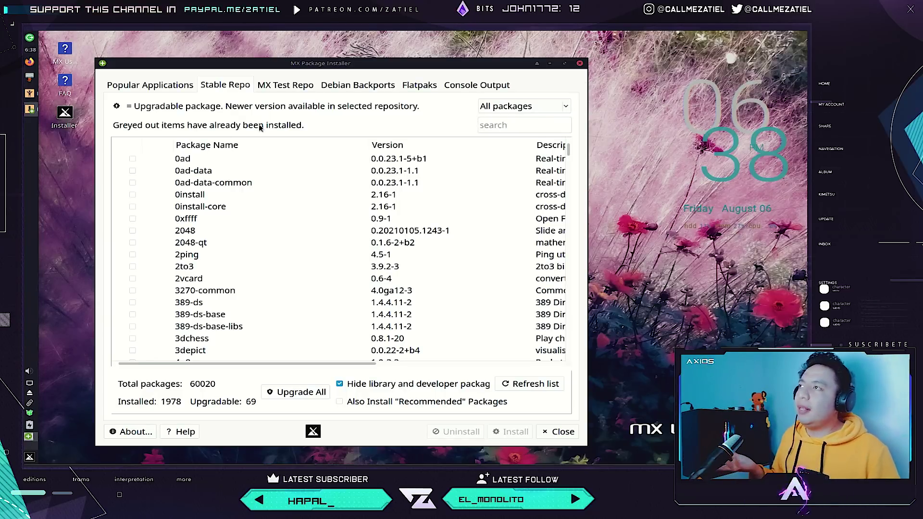
View the MX Test Repo and Debian Backports tabs, dismissing each repository warning.
click(287, 85)
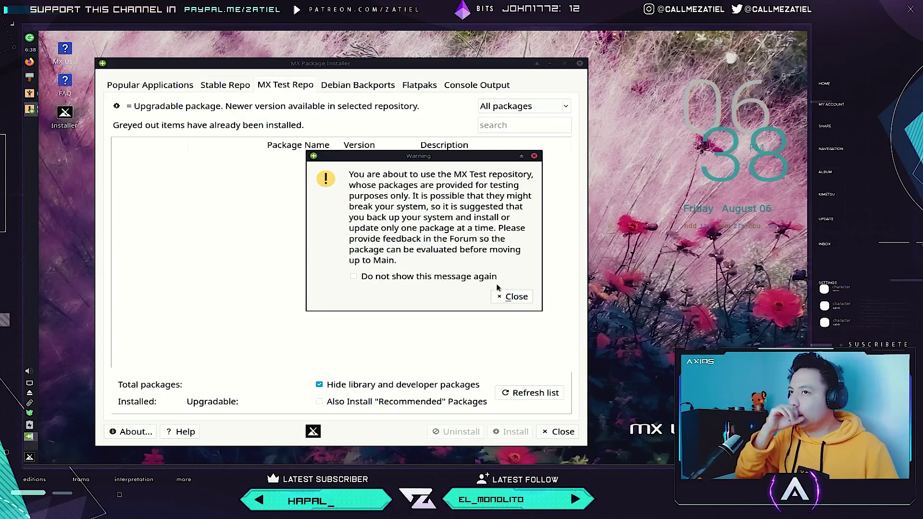
click(508, 295)
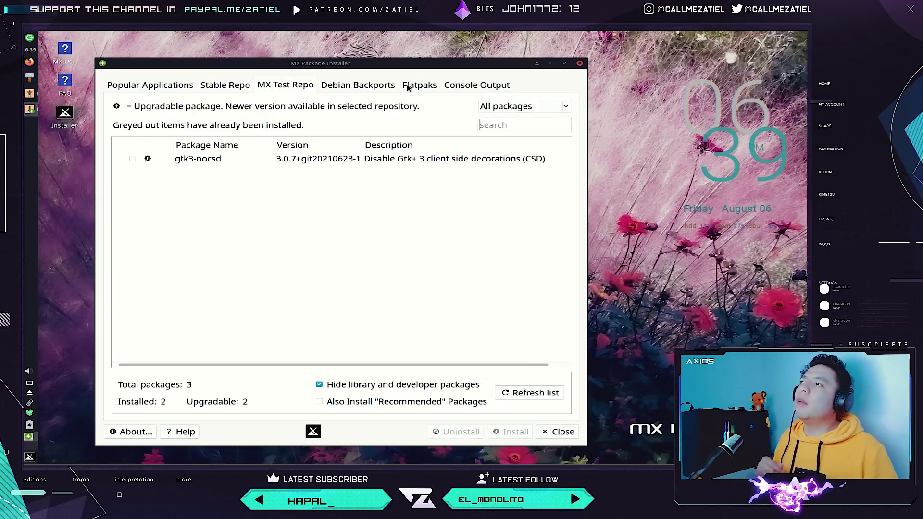
click(363, 94)
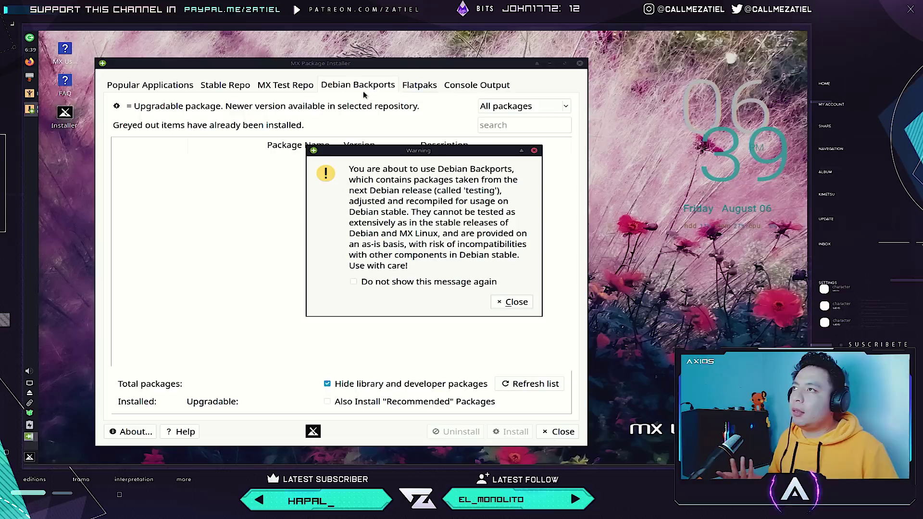
click(510, 306)
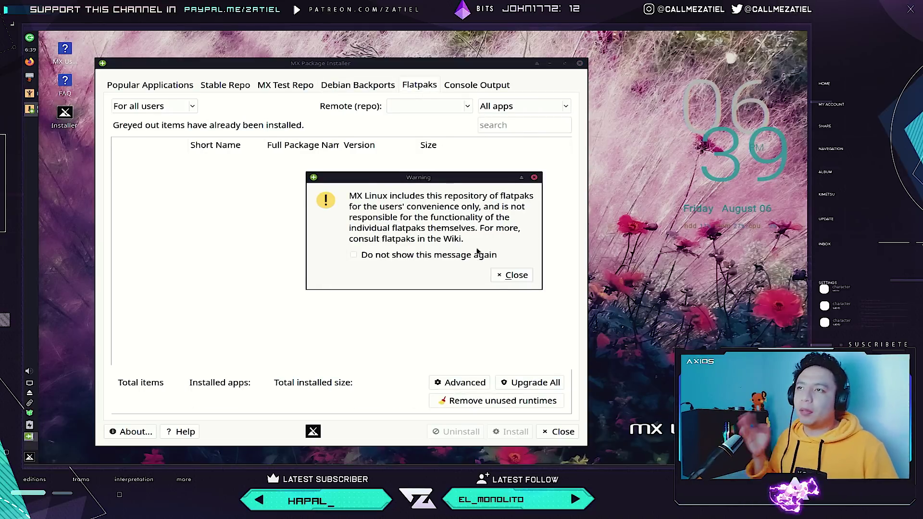
Dismiss the flatpak warning and authenticate with the account password to load the flathub apps.
click(508, 275)
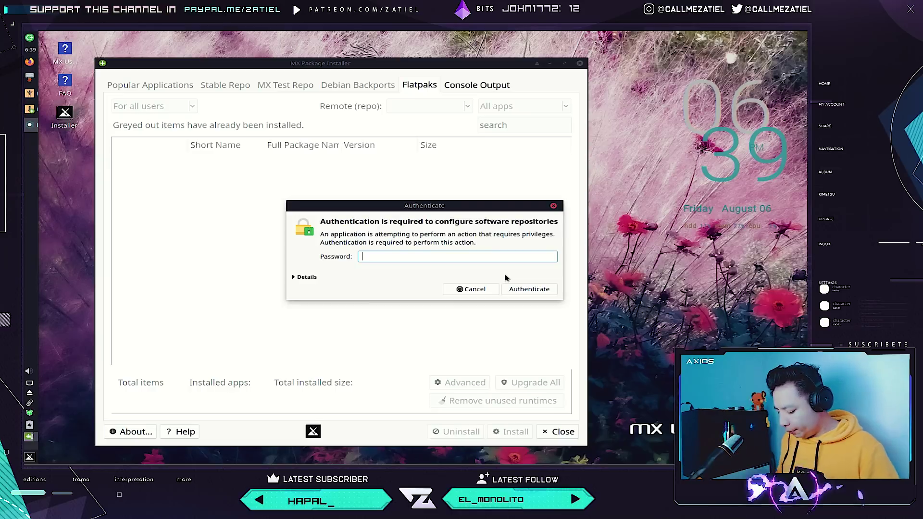
text(****)
key(Return)
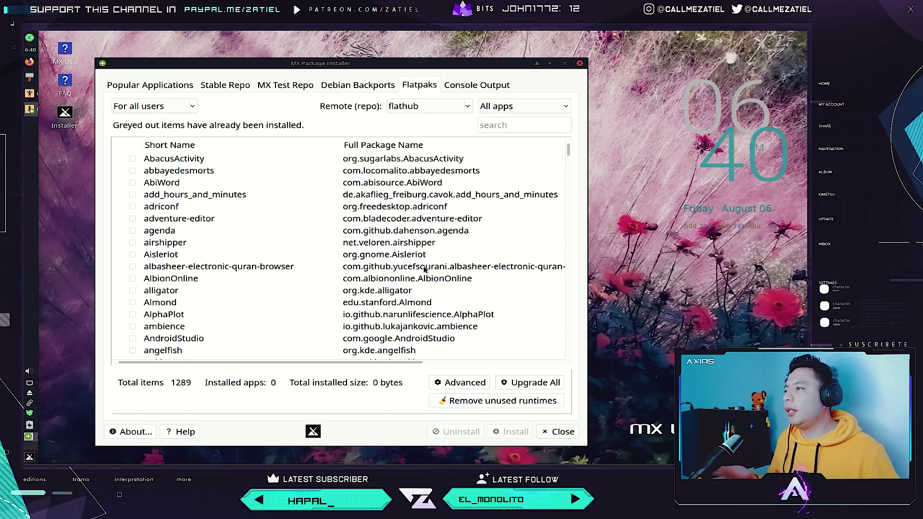
Scroll the 1289-app flathub list, then show the Console Output log of the AbiWord install.
scroll(427, 270, down, 14)
scroll(406, 267, down, 2)
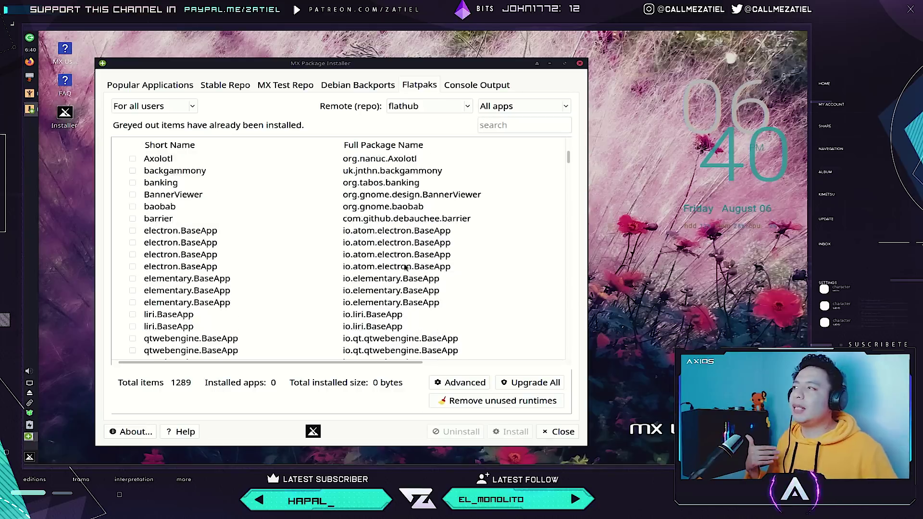
scroll(406, 268, up, 4)
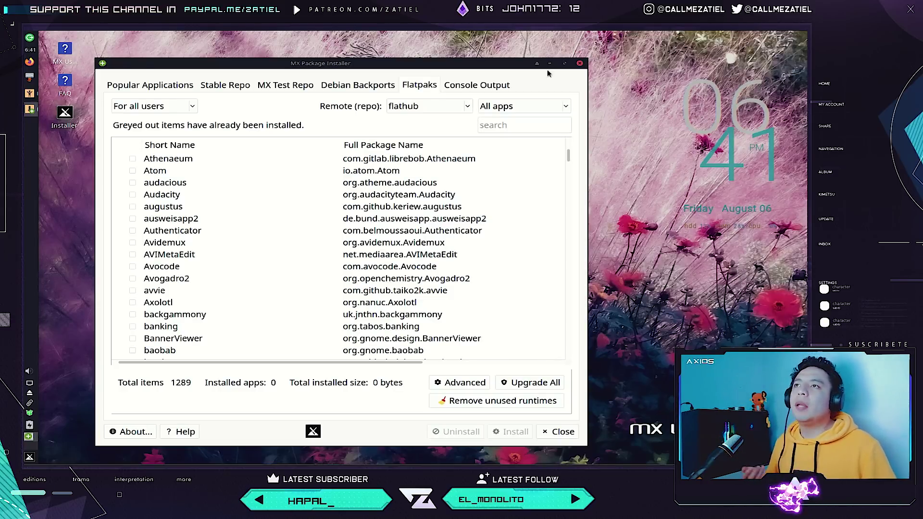
click(502, 85)
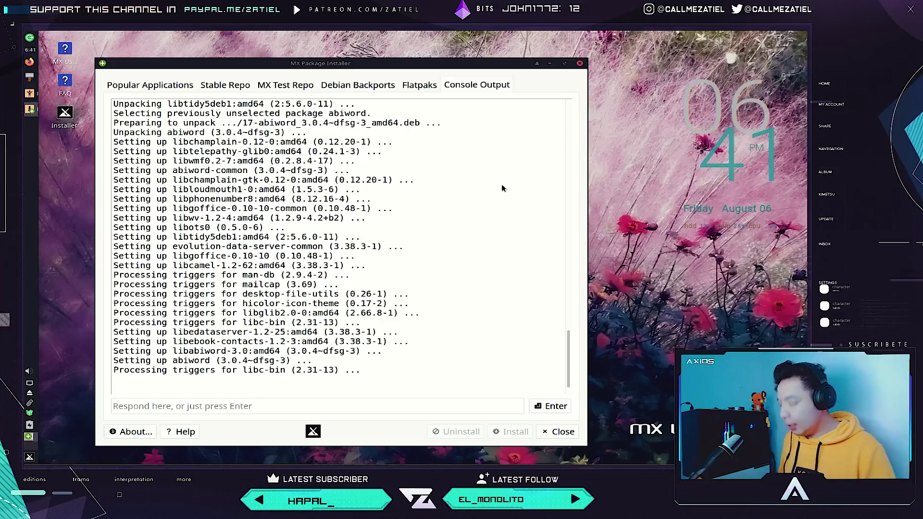
Enter the commands 'ls' and 'pwm' in the installer's Console Output.
text(ls)
key(Return)
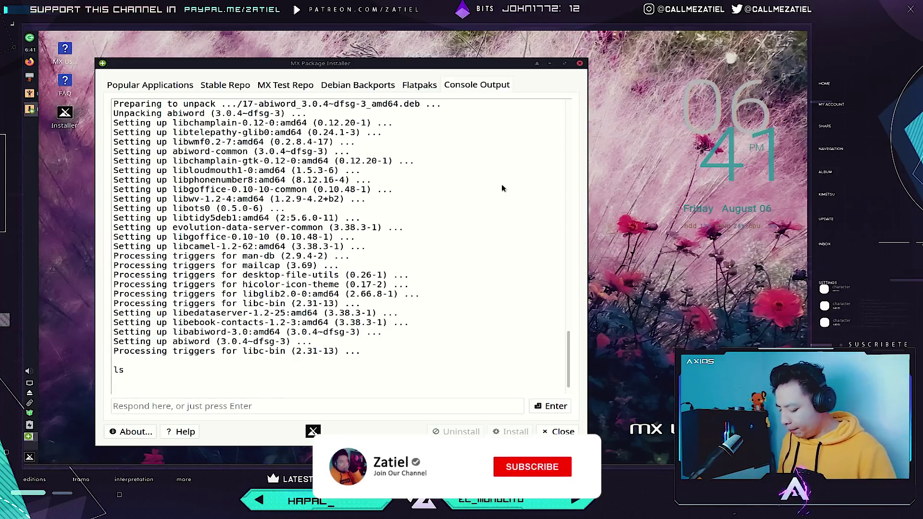
text(pwm)
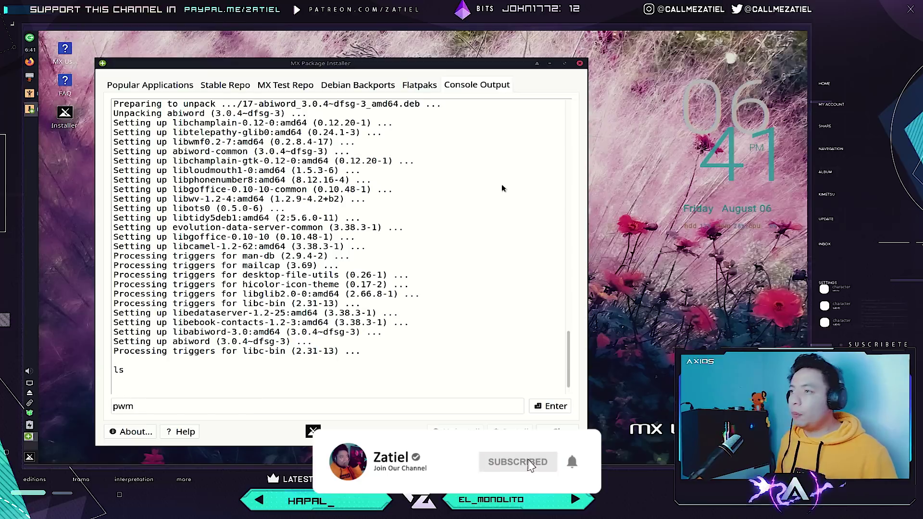
click(549, 407)
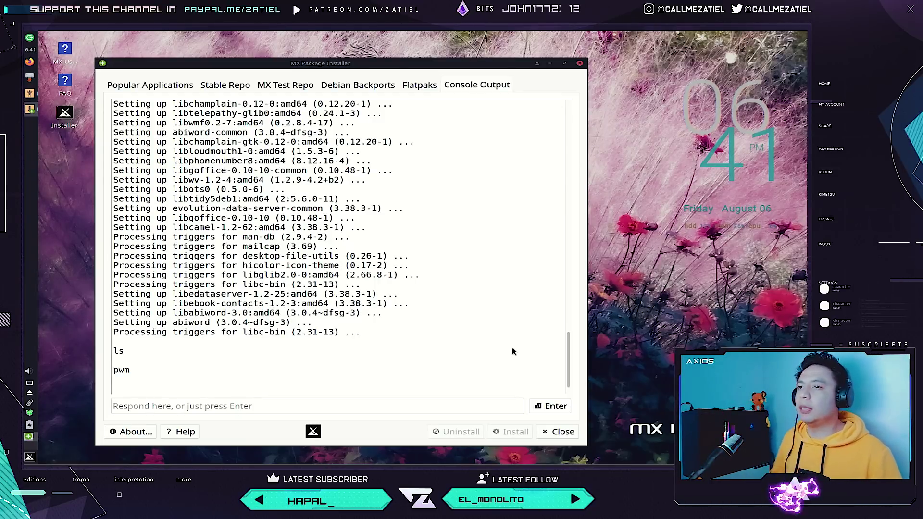
Quit the installer, close MX Welcome, and browse the menu's Accessories apps down to Xfburn.
click(560, 435)
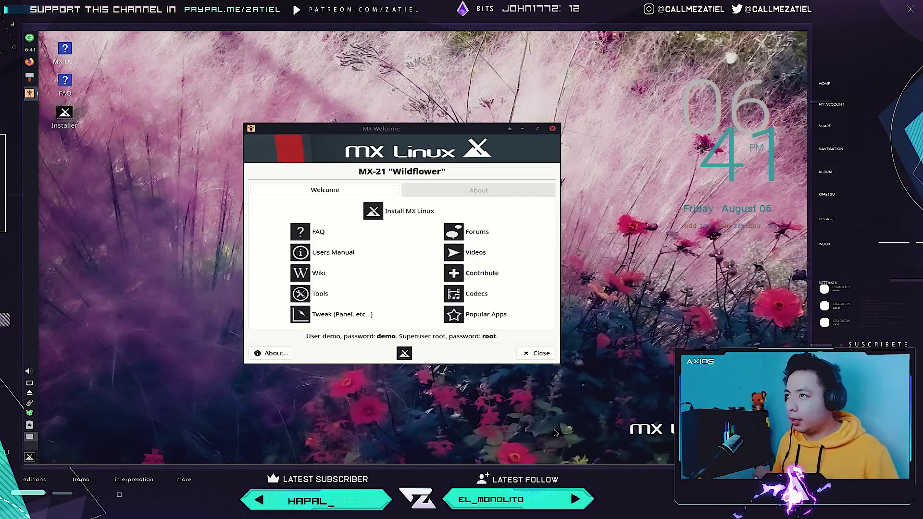
click(552, 128)
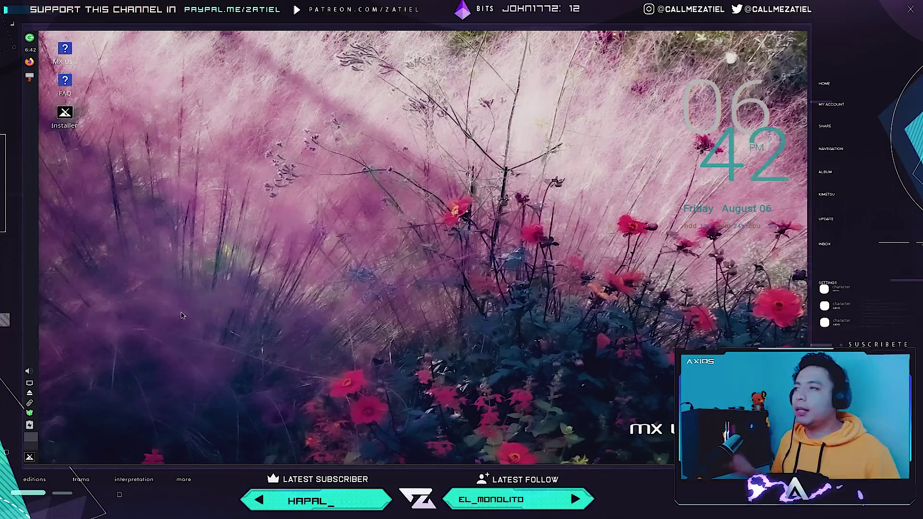
click(30, 456)
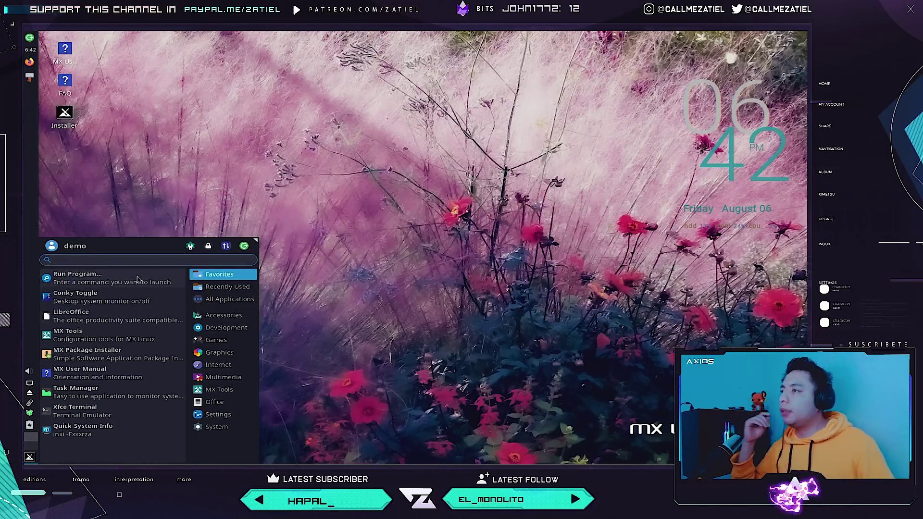
mouse_move(224, 315)
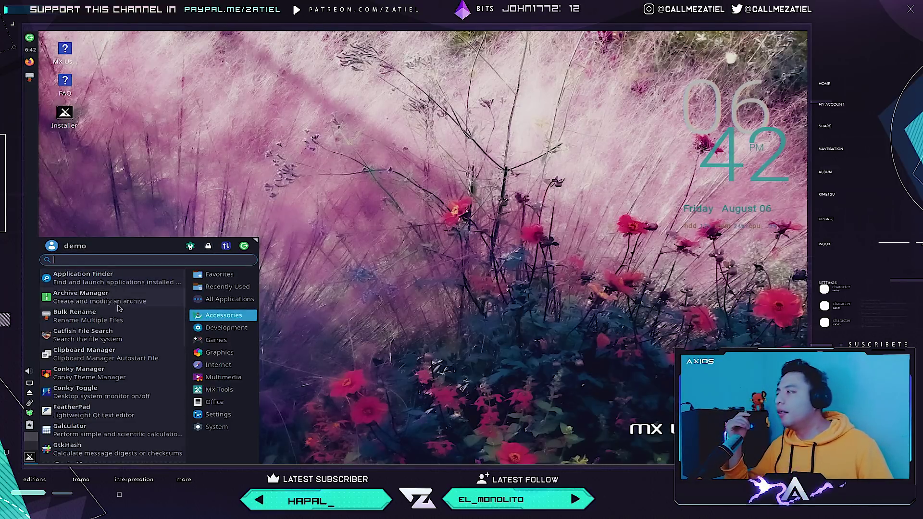
scroll(122, 317, down, 1)
scroll(122, 318, down, 1)
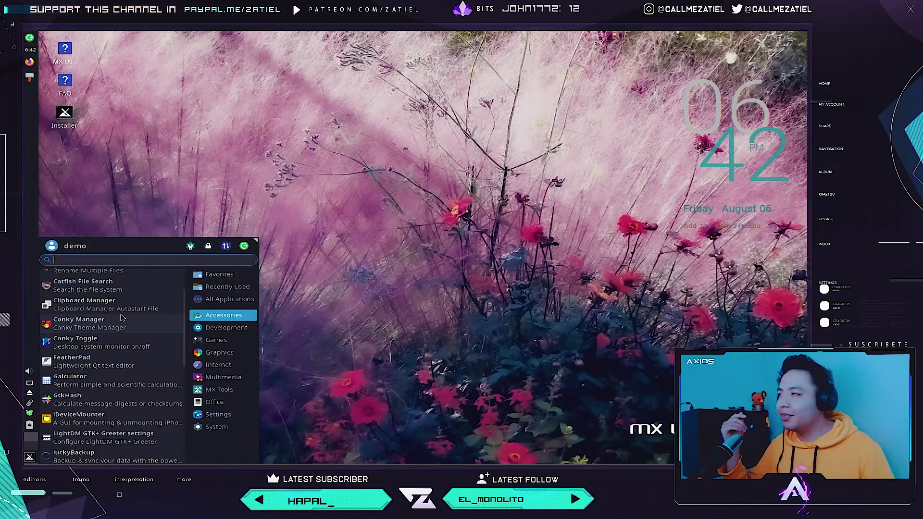
scroll(121, 318, down, 4)
scroll(123, 316, down, 5)
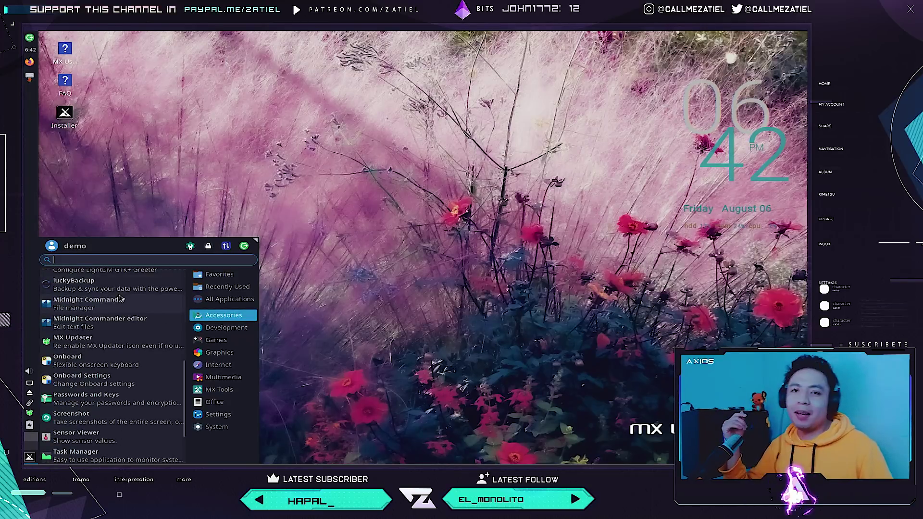
scroll(133, 293, down, 1)
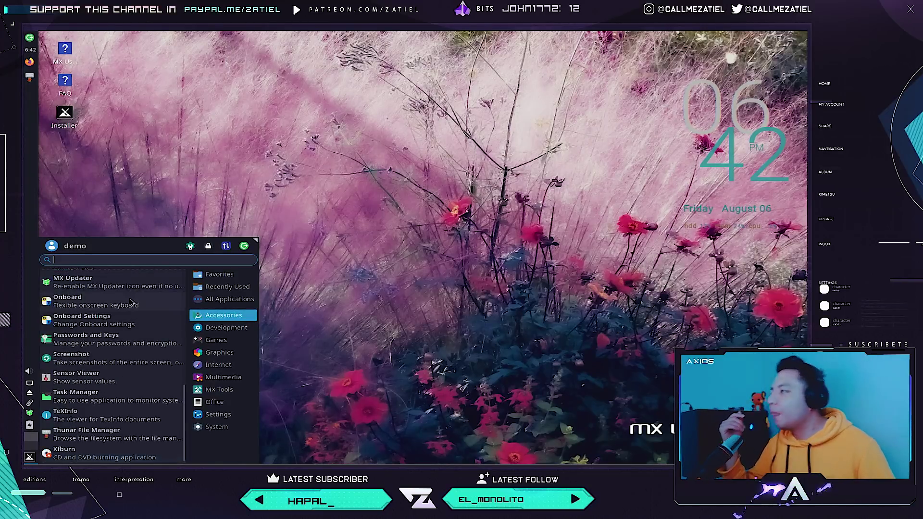
Launch Task Manager, move its window to the centre, enlarge it, then close it.
click(113, 430)
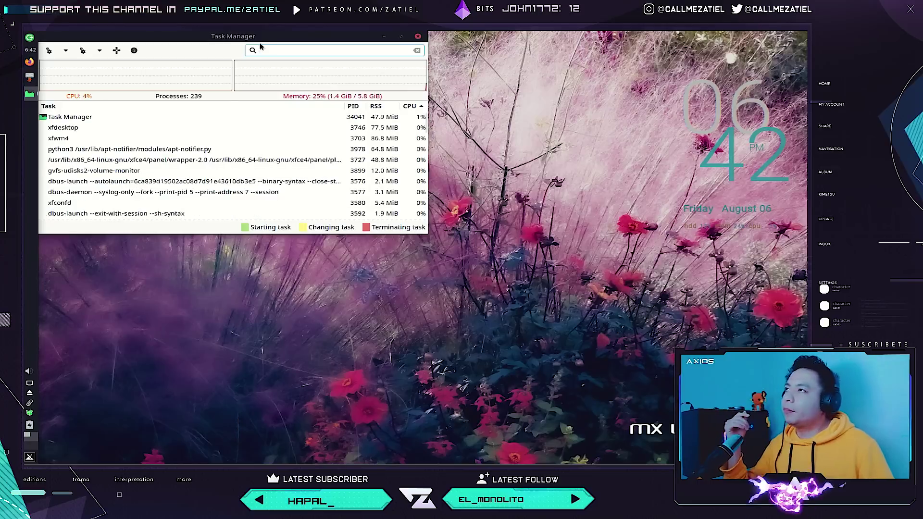
drag(251, 41, 332, 120)
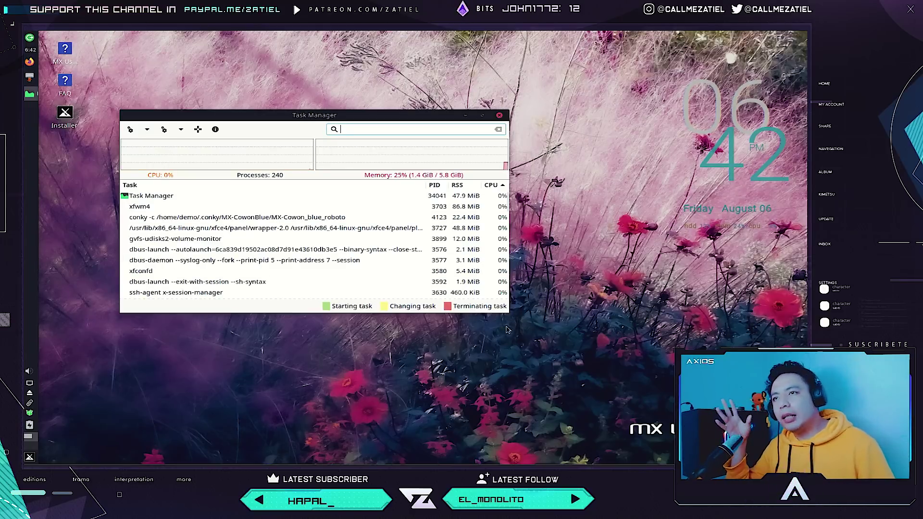
drag(508, 314, 541, 396)
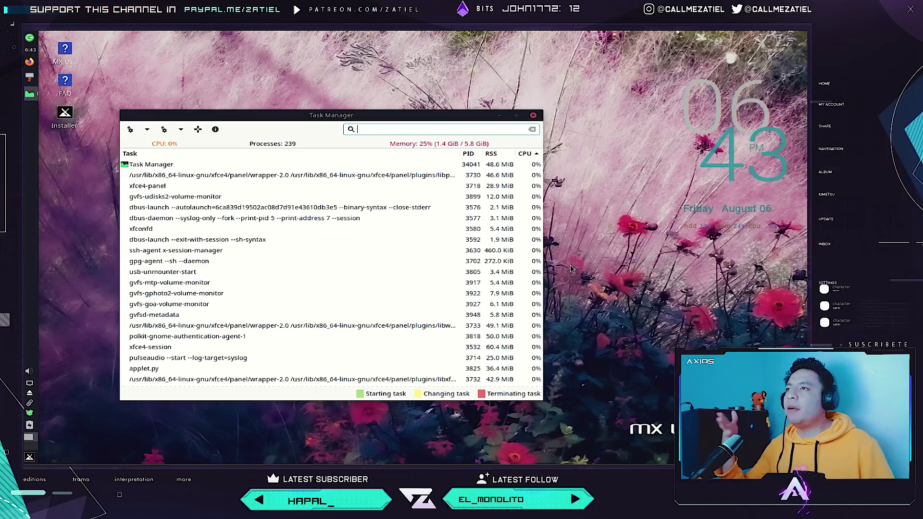
click(534, 115)
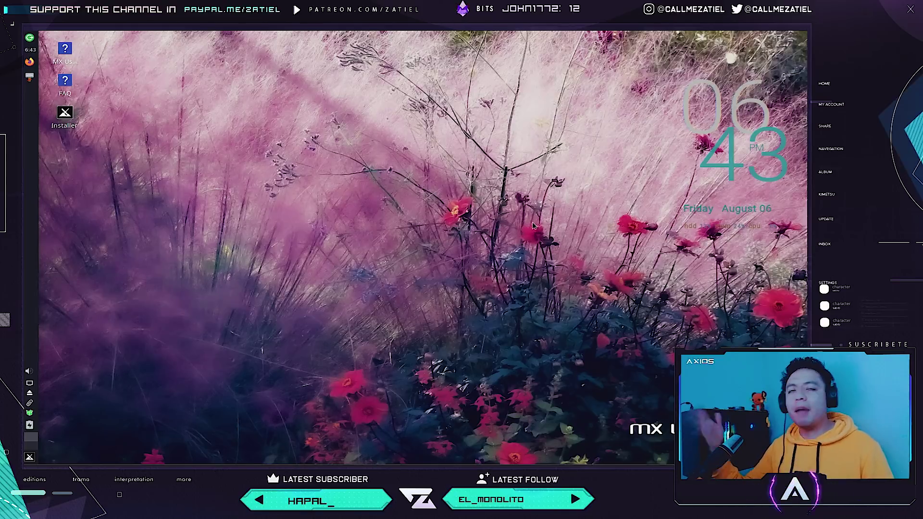
Switch off the Conky desktop clock from the application menu.
click(28, 459)
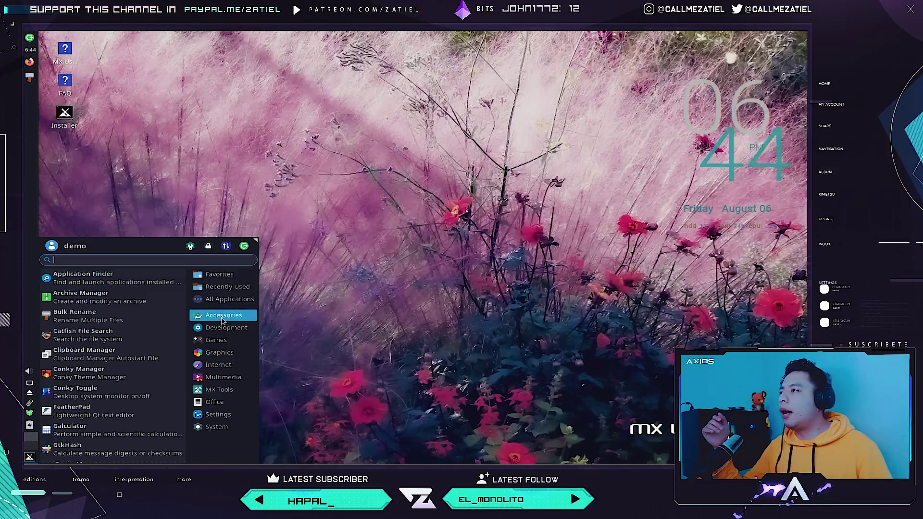
scroll(147, 341, down, 2)
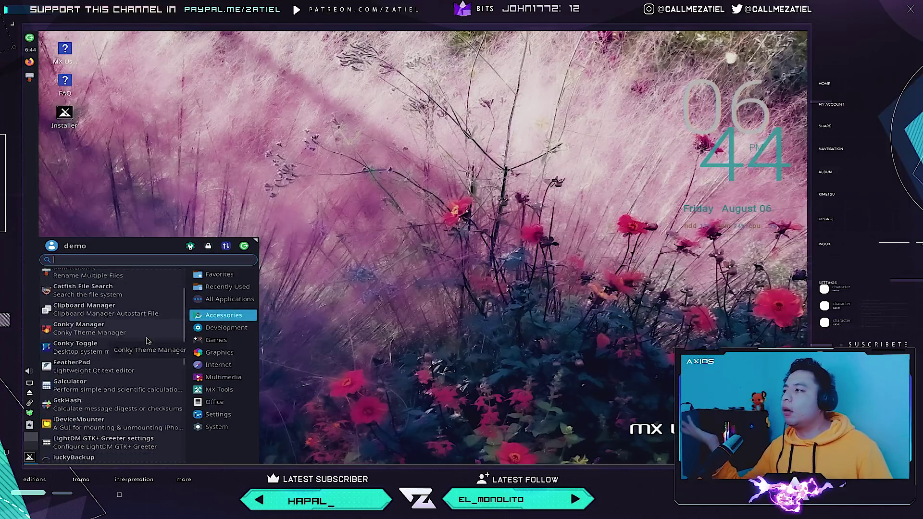
scroll(147, 341, down, 1)
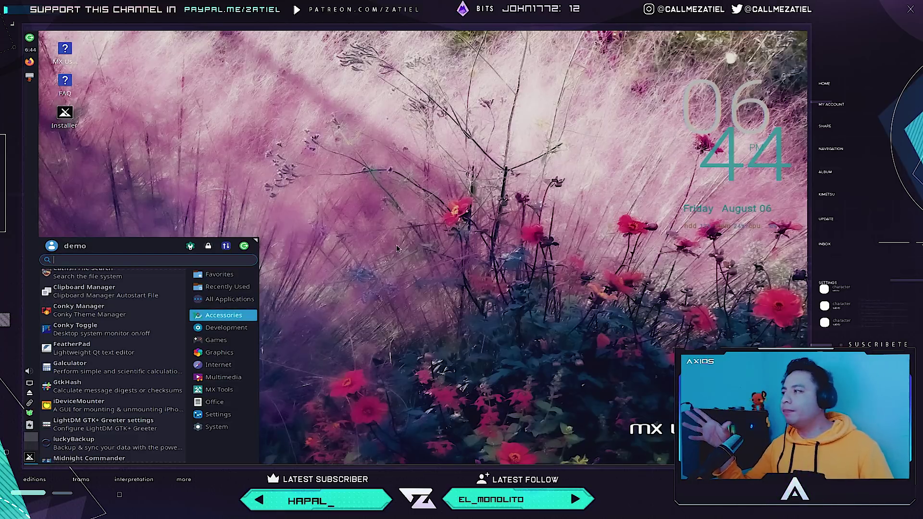
click(132, 331)
Switch Conky back on and reopen the menu on the Accessories apps.
click(29, 458)
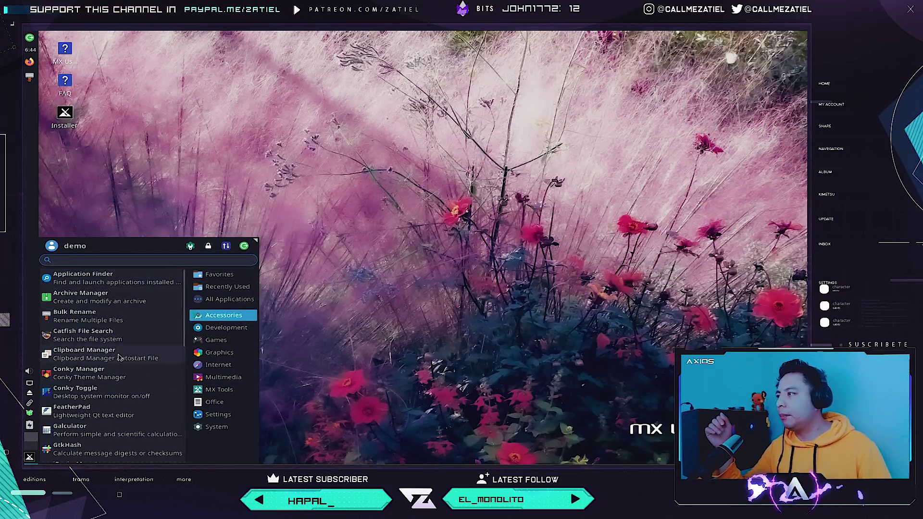
click(120, 394)
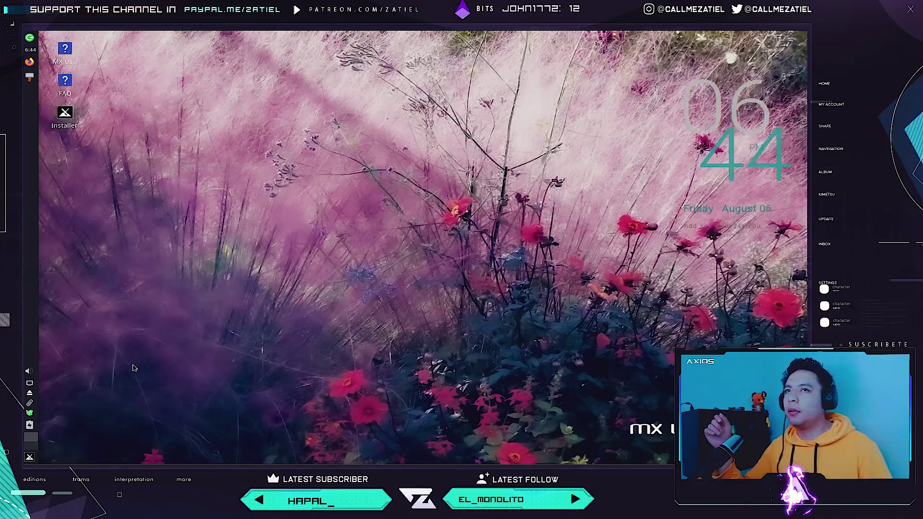
click(30, 458)
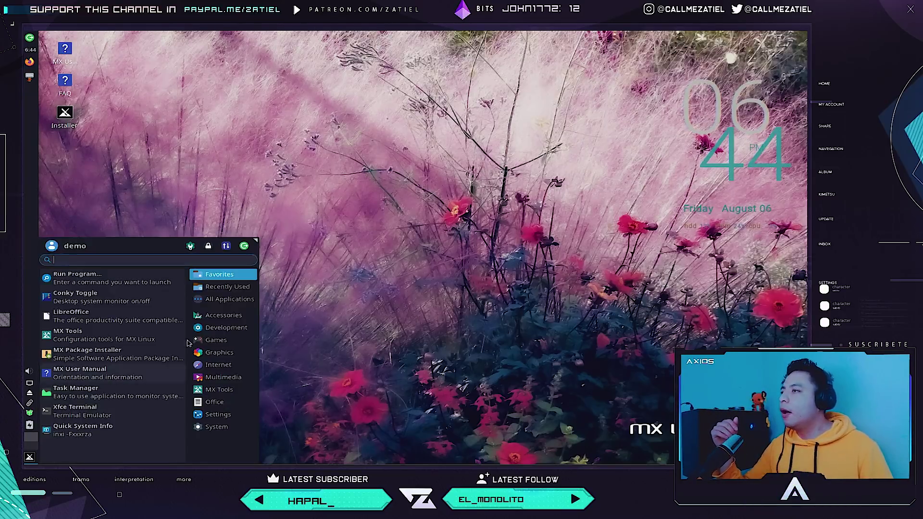
scroll(127, 283, down, 5)
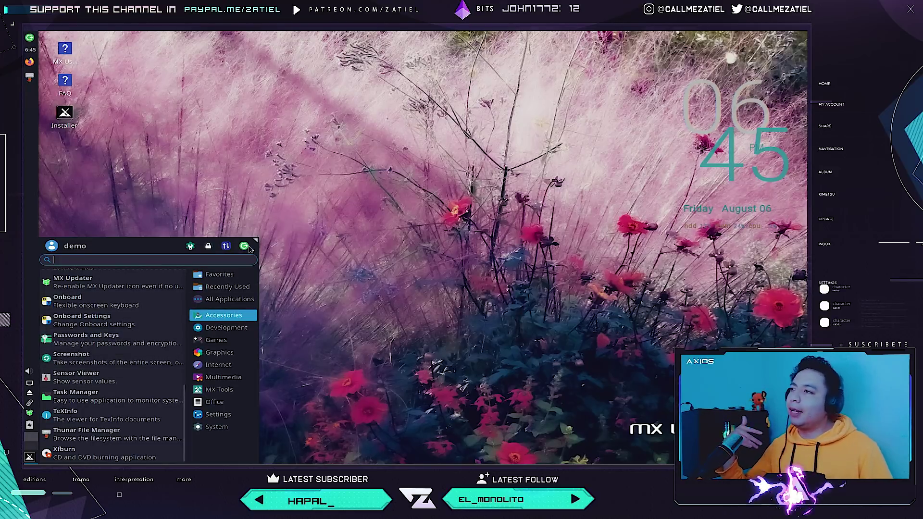
Enlarge the application menu and show the Development category with Geany and Icon Browser.
drag(256, 240, 369, 40)
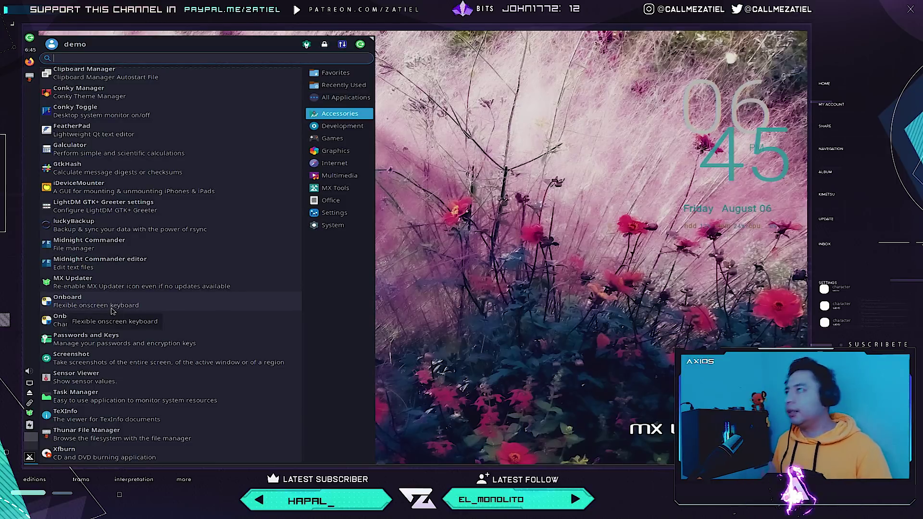
click(362, 125)
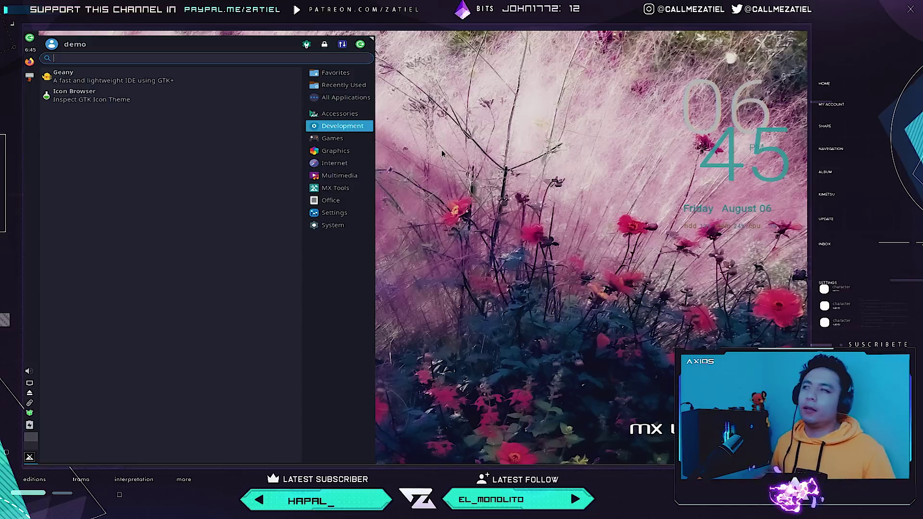
Start Geany on an untitled document and move its window toward the screen centre.
click(133, 87)
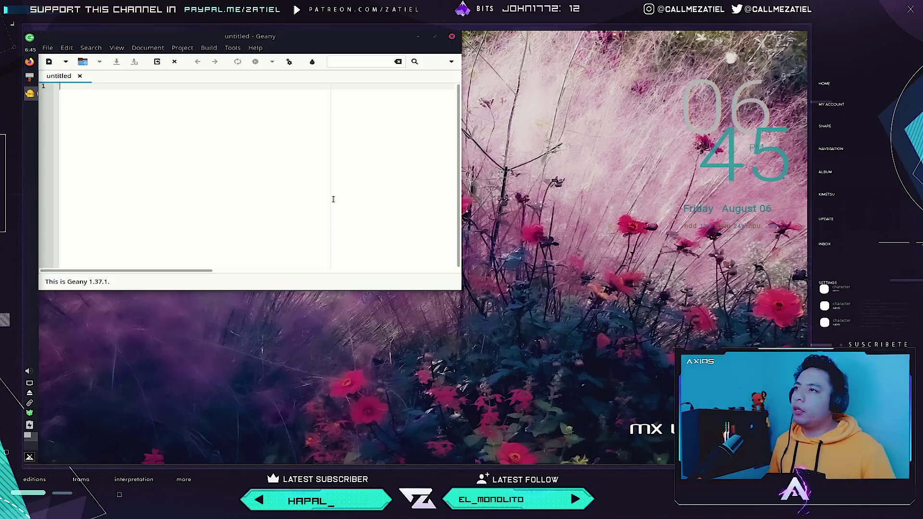
drag(300, 47, 348, 154)
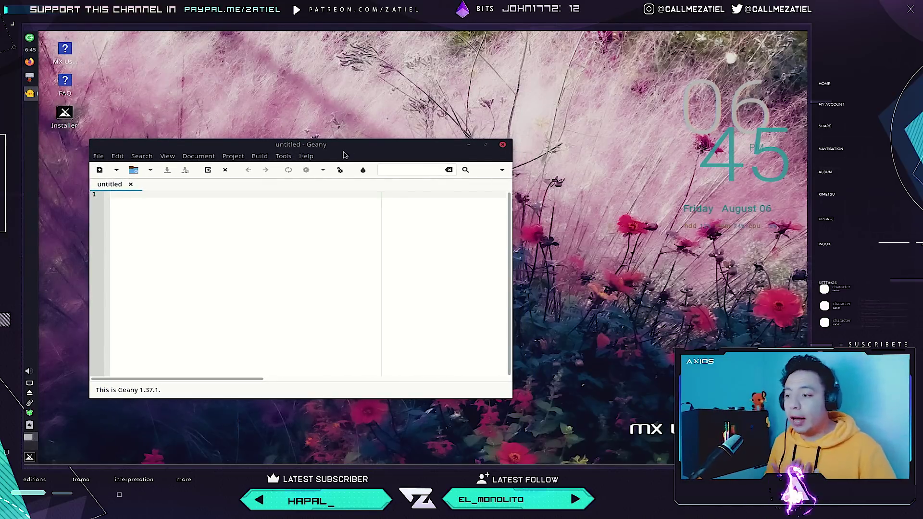
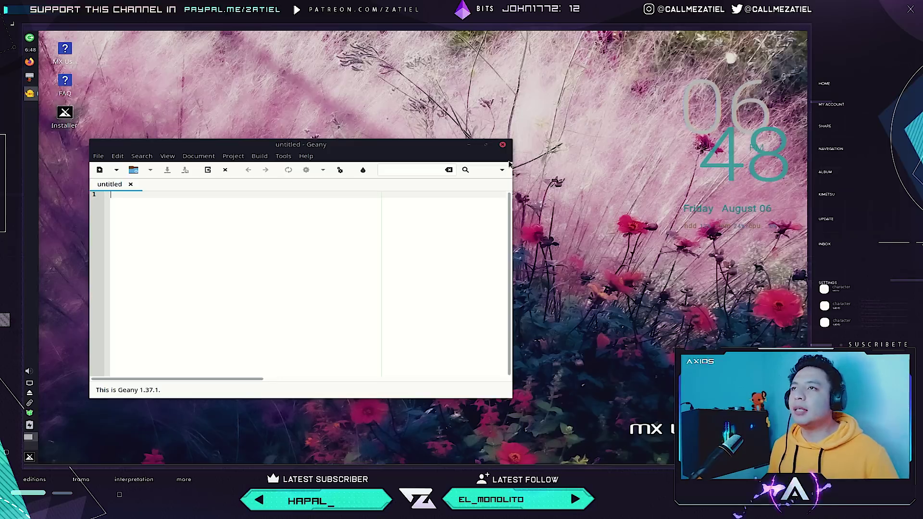
Close the empty Geany editor and bring up the Whisker Menu's Favorites list.
click(502, 144)
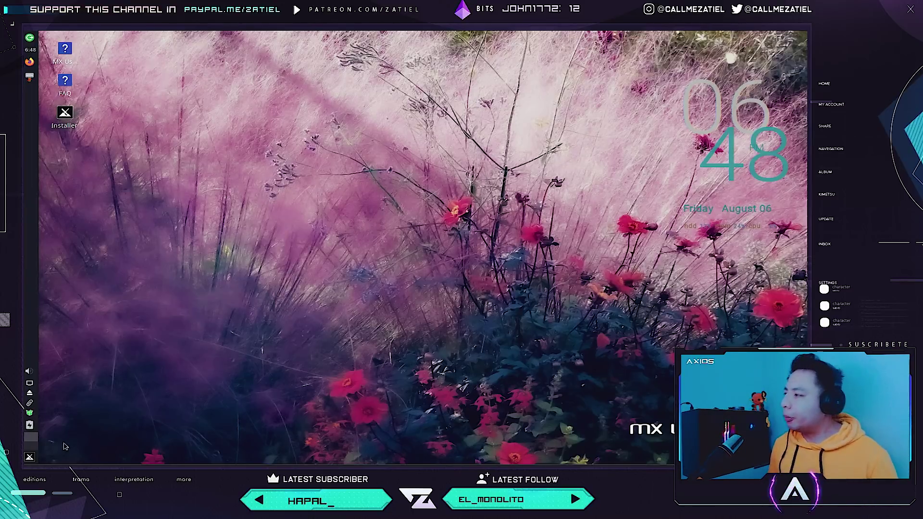
click(29, 458)
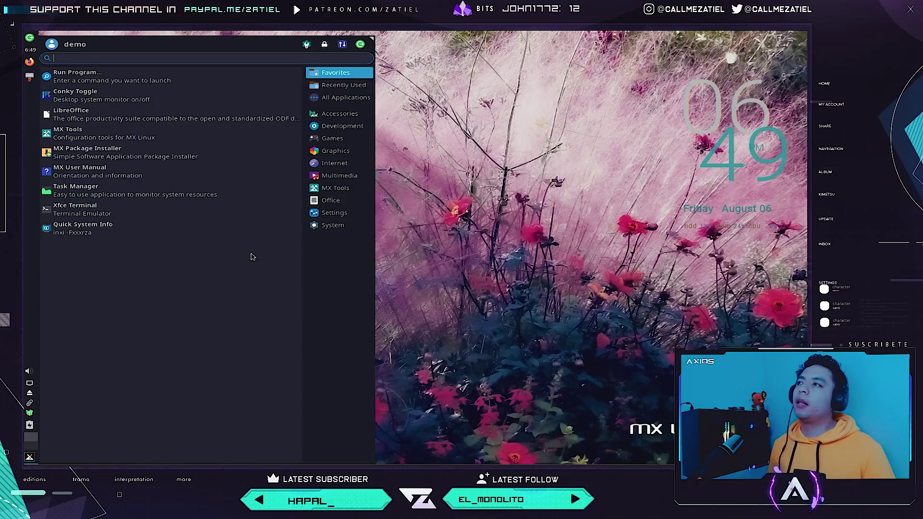
Launch Geany from the Development category and reposition its window.
click(331, 138)
click(340, 126)
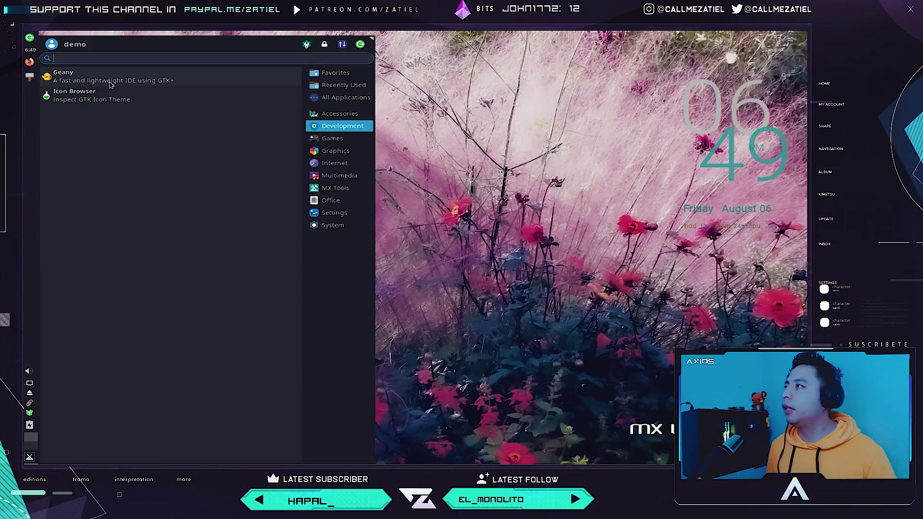
click(109, 83)
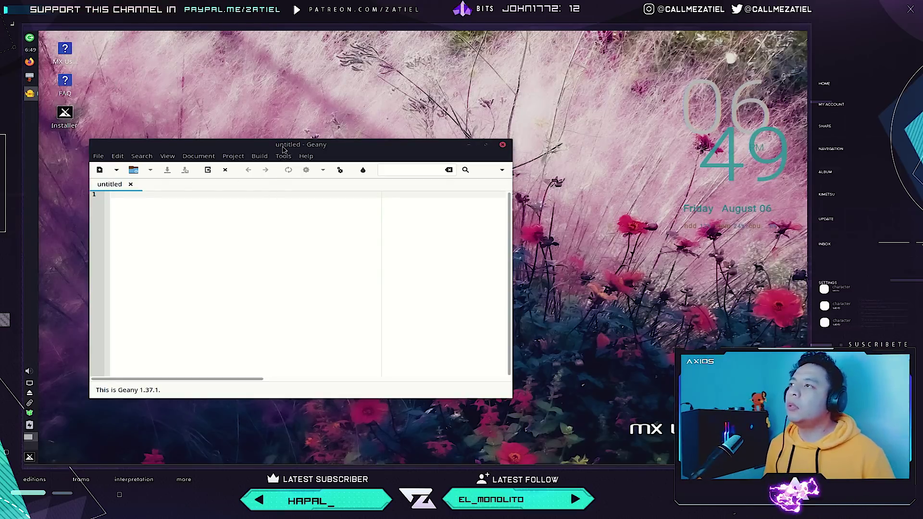
drag(282, 149, 313, 138)
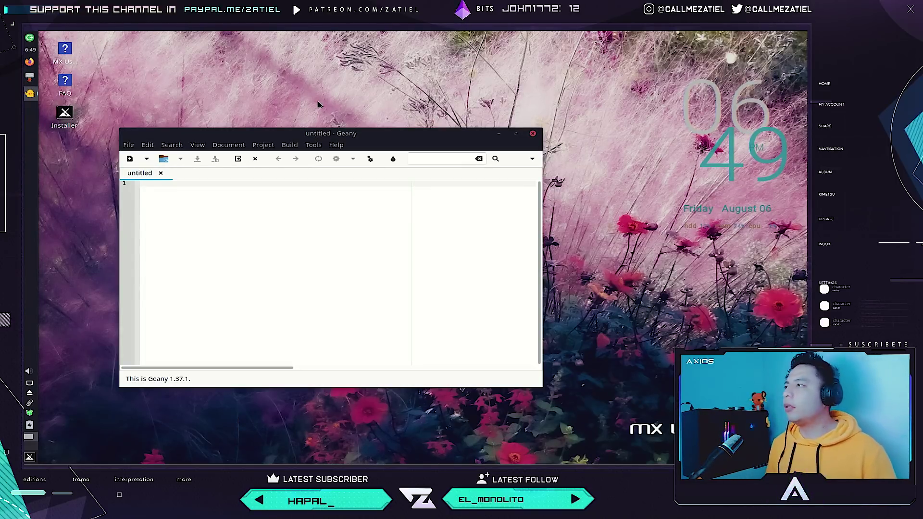
Add a few blank lines to the untitled document, then close Geany without saving.
key(Return)
key(Return)
key(Return)
key(Return)
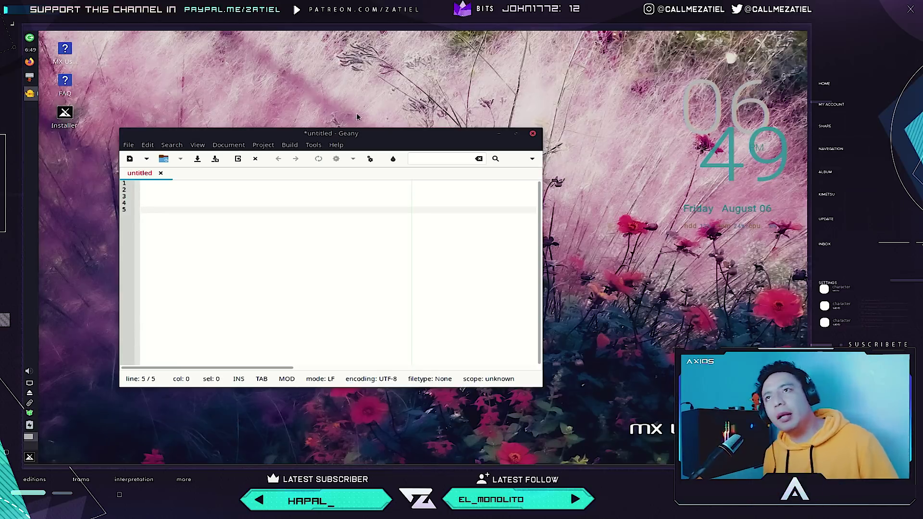
click(533, 133)
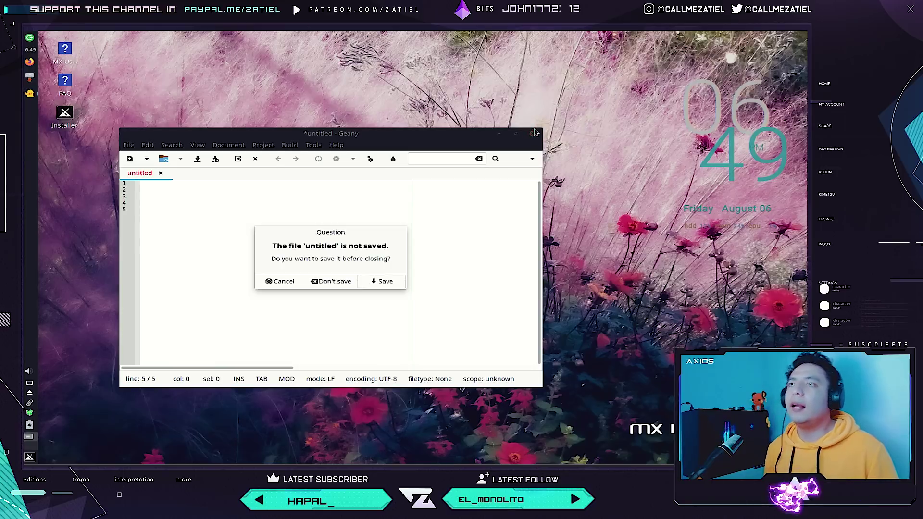
click(322, 281)
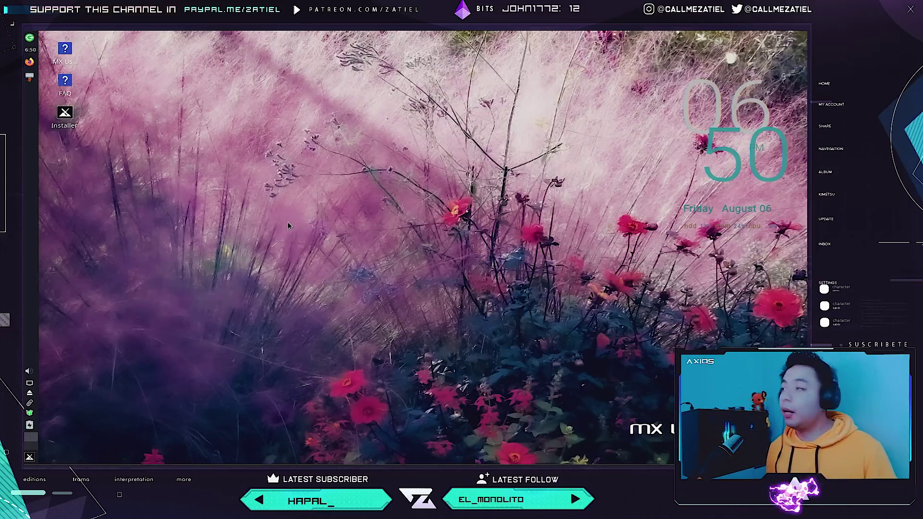
Open the Whisker Menu on the Games category: LBreakout2, Mahjongg, Peg-E and Swell Foop.
click(30, 456)
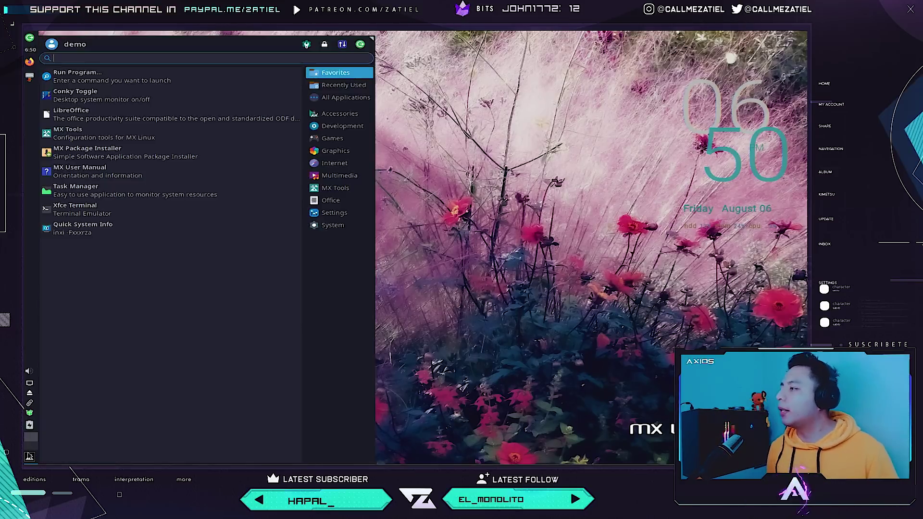
mouse_move(336, 143)
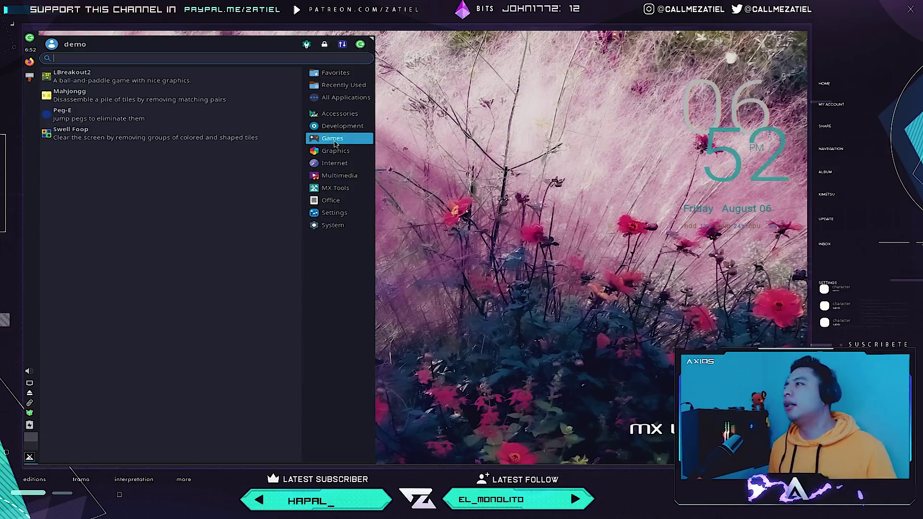
Show the Graphics applications and launch LibreOffice Draw.
click(335, 152)
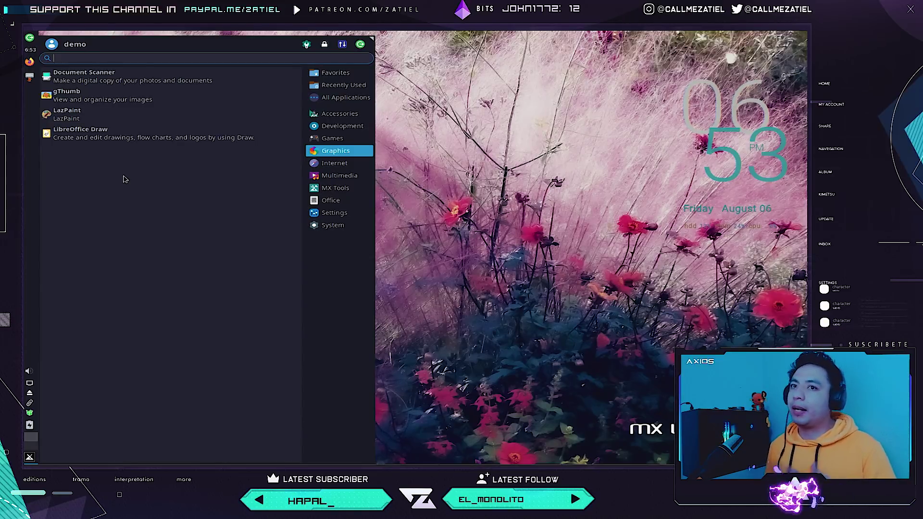
click(110, 138)
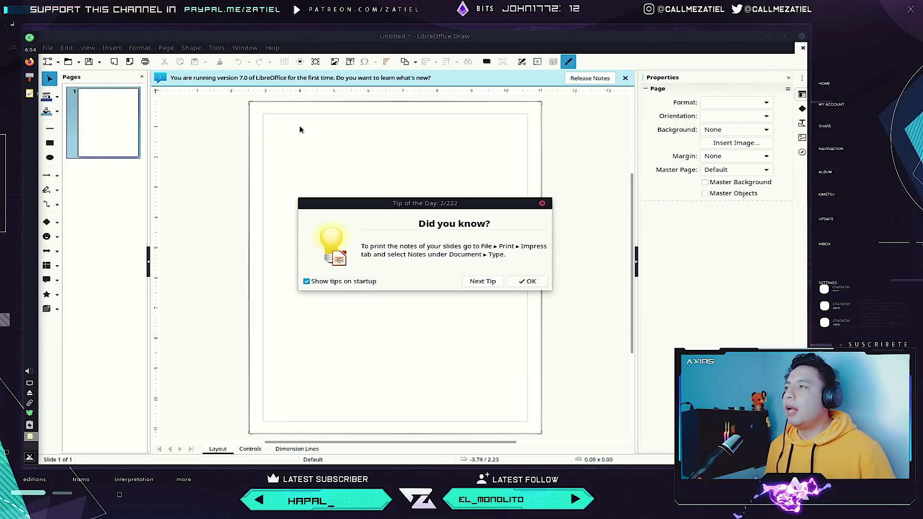
Dismiss the Tip of the Day to reveal the blank Letter portrait drawing.
click(542, 204)
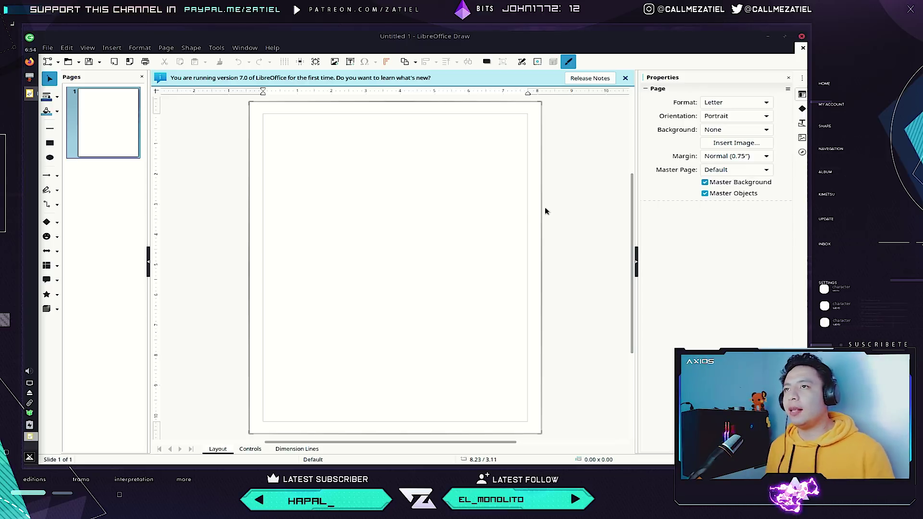
Close LibreOffice Draw and bring up the application menu again.
click(800, 37)
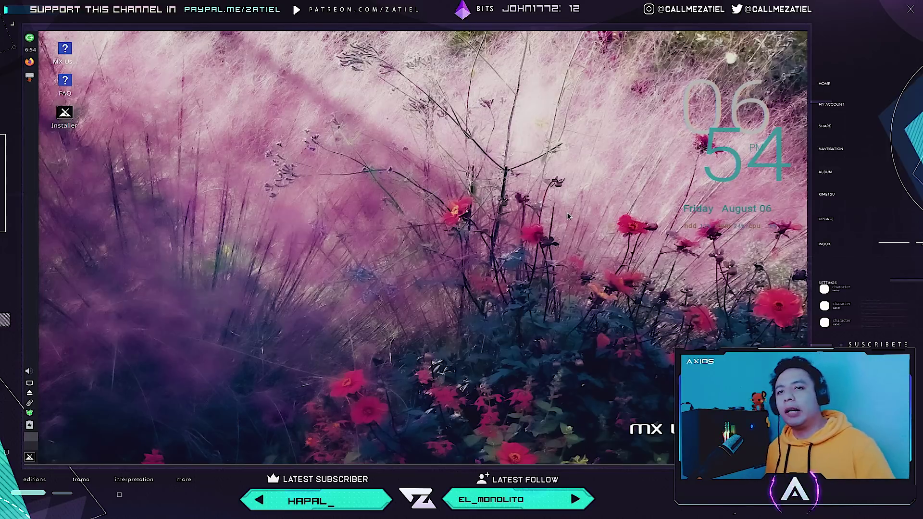
click(33, 459)
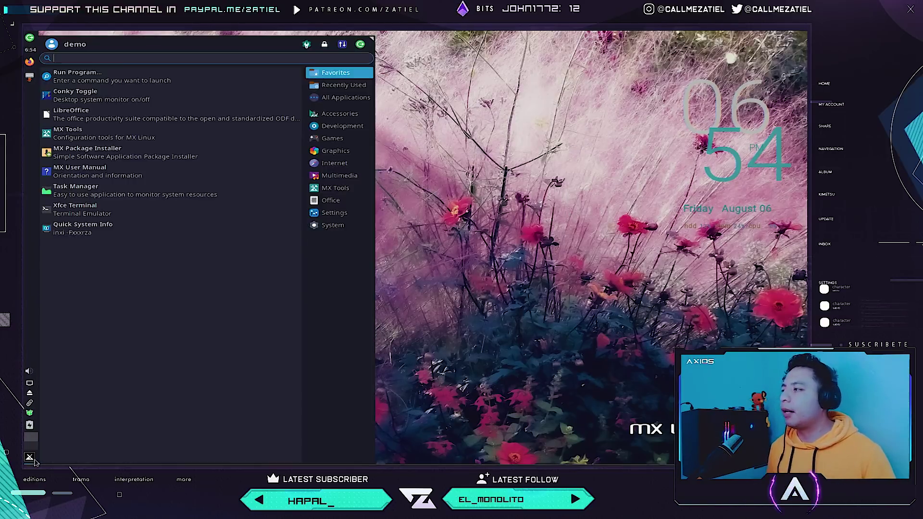
List the Graphics apps: Document Scanner, gThumb, LazPaint and LibreOffice Draw.
click(335, 152)
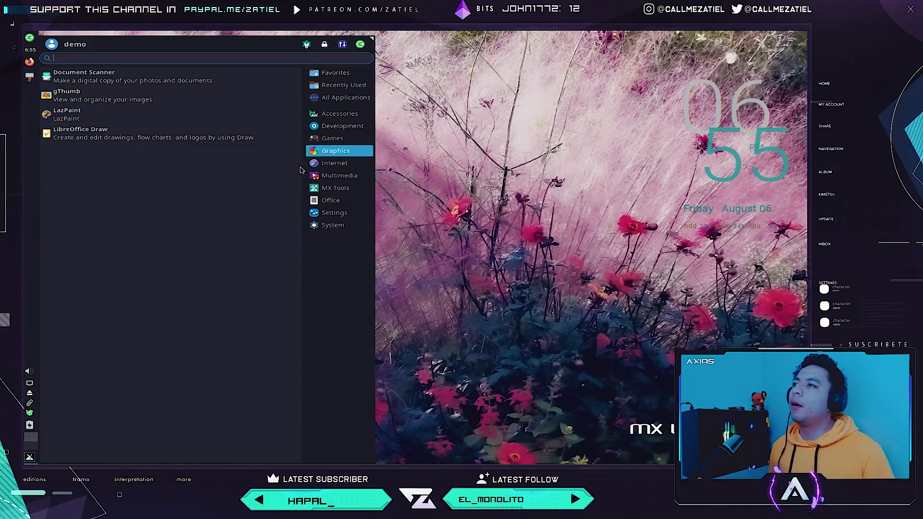
Switch the menu to Internet apps: Firefox, GNOME PPP, Thunderbird and Transmission.
click(315, 165)
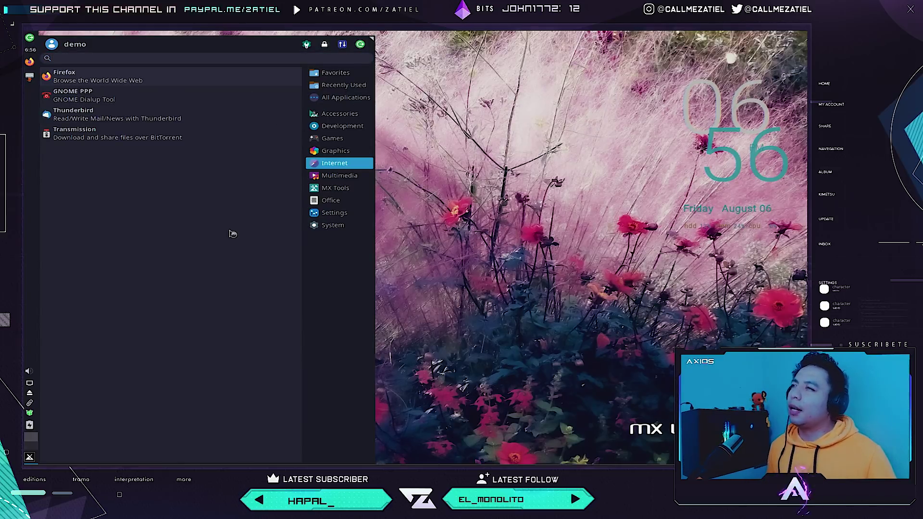
Launch Firefox, check its version (90.0.2) in About Firefox, and close that dialog.
key(Escape)
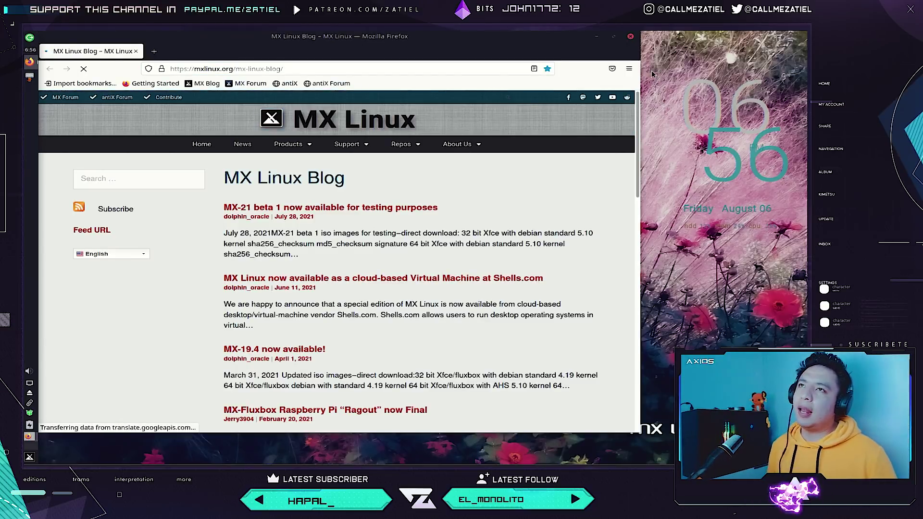
click(629, 68)
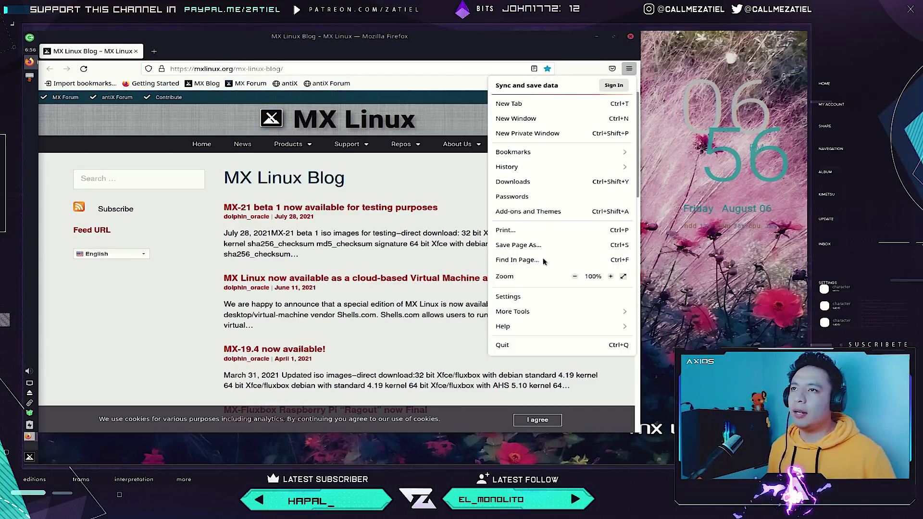
click(516, 326)
click(520, 179)
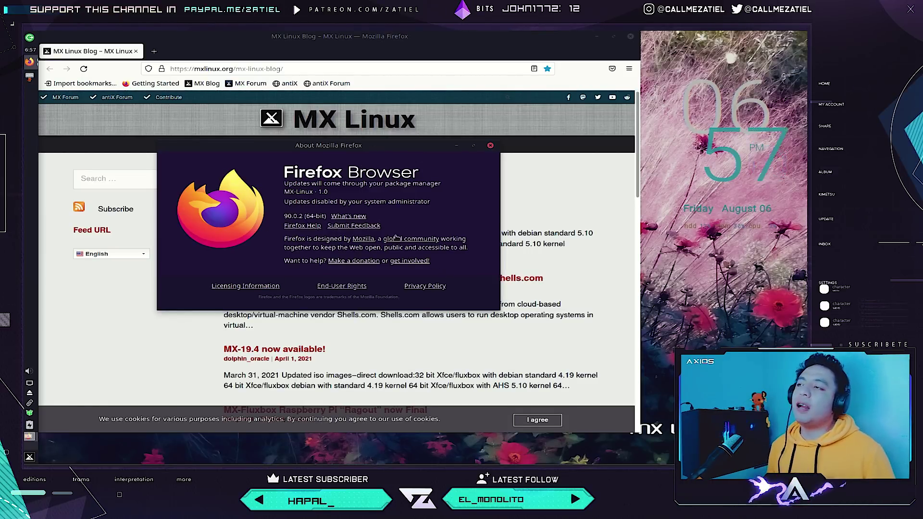
click(490, 145)
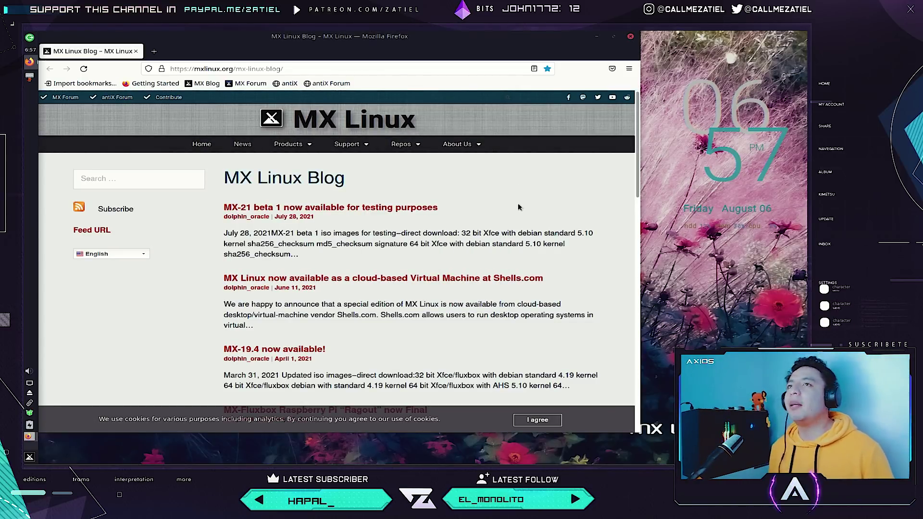
Close Firefox, launch Thunderbird and dismiss its email account setup prompt.
click(630, 36)
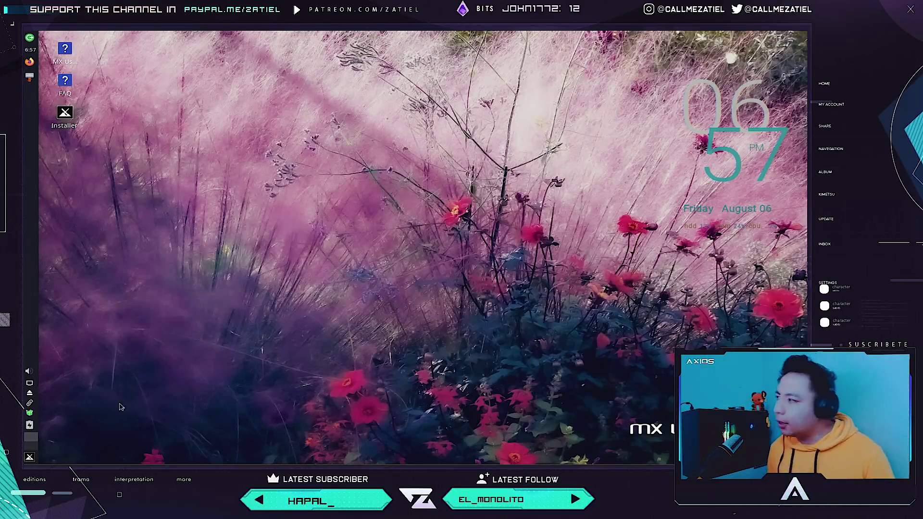
click(29, 456)
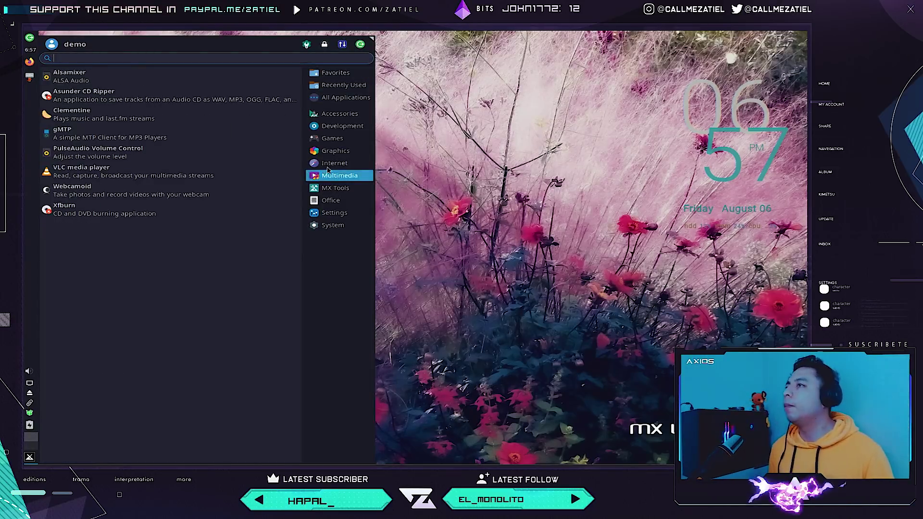
mouse_move(331, 163)
key(Escape)
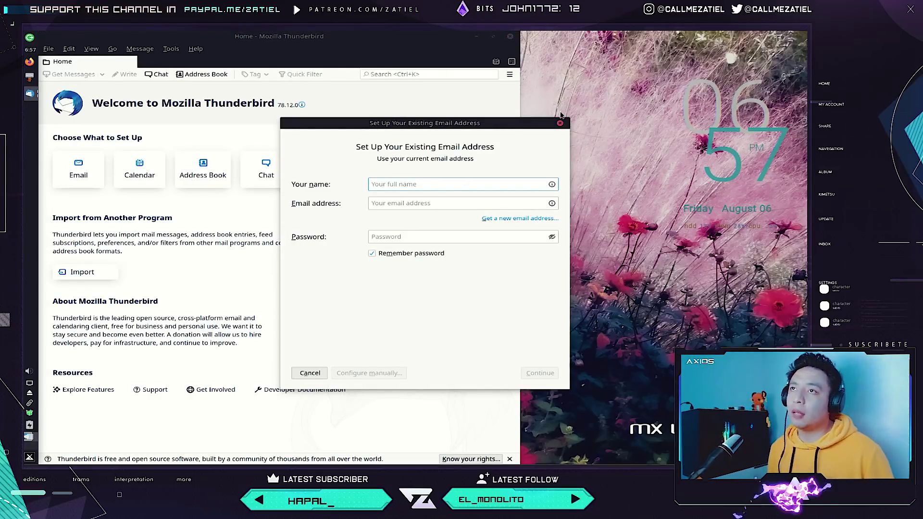
click(559, 123)
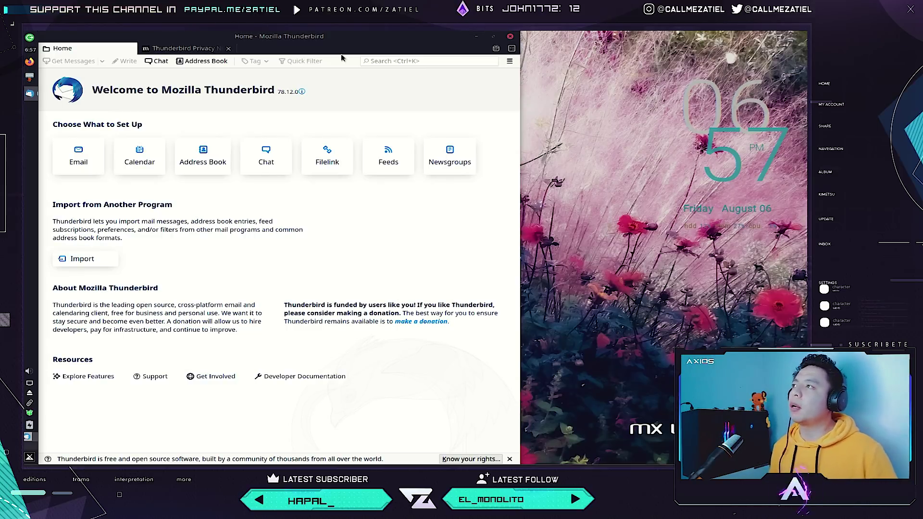
Close Thunderbird and launch Transmission from the Internet category.
click(228, 48)
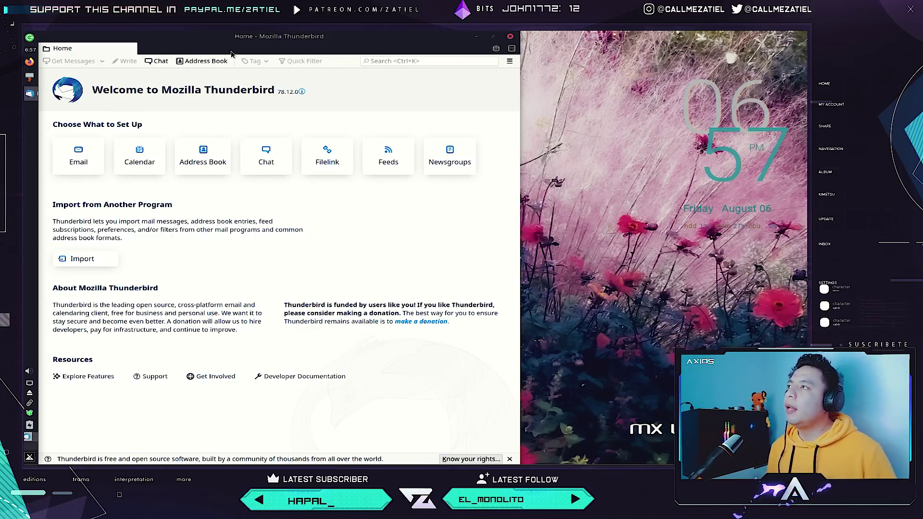
click(510, 37)
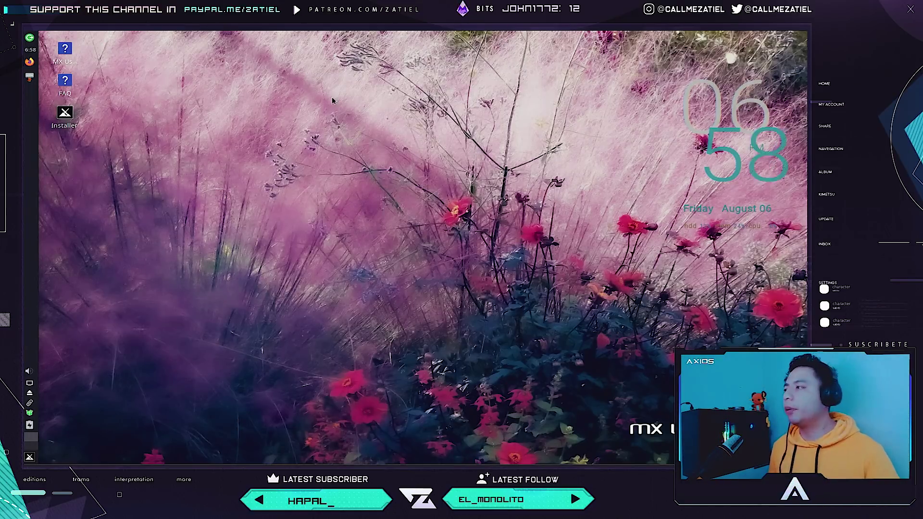
click(30, 457)
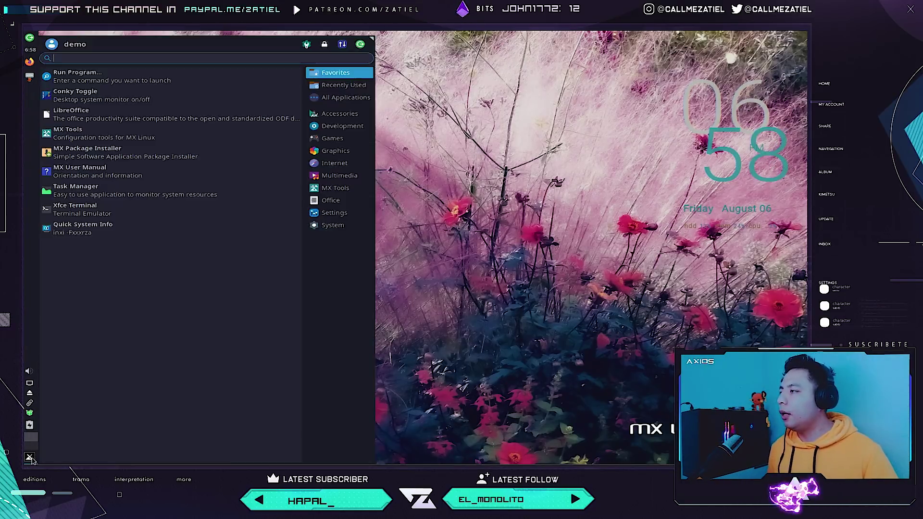
click(319, 167)
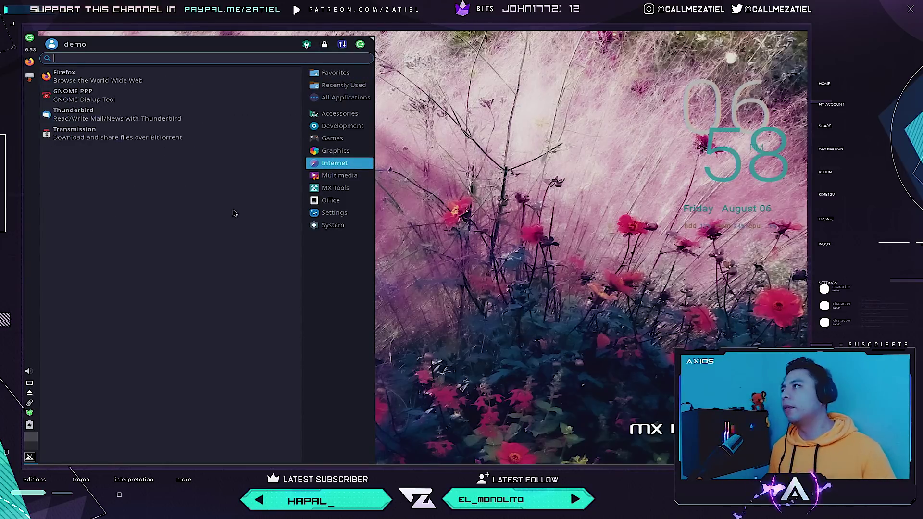
click(118, 135)
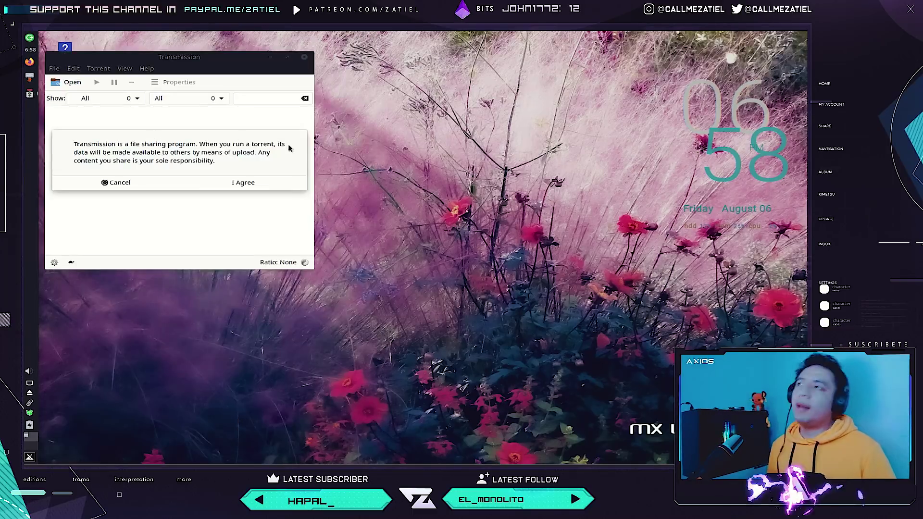
Accept Transmission's file-sharing disclaimer, move its window onto the desktop, then close Transmission.
click(245, 184)
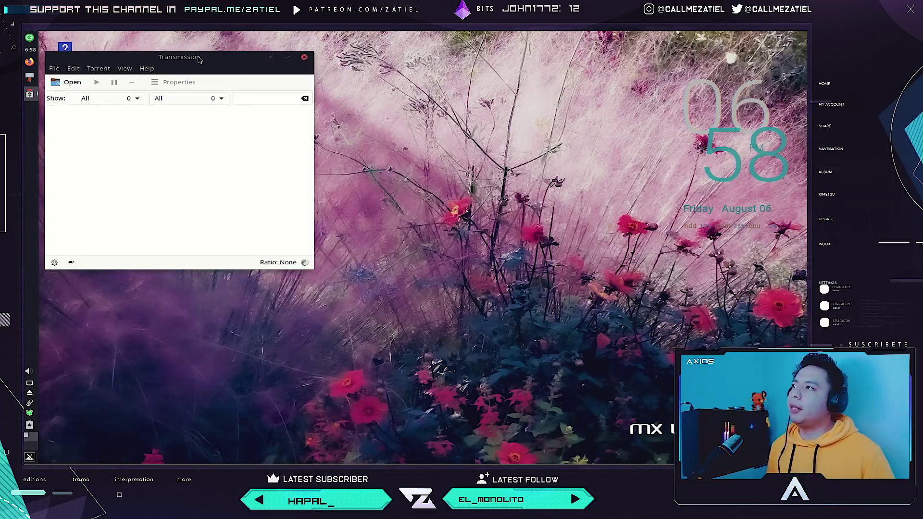
drag(200, 58, 291, 107)
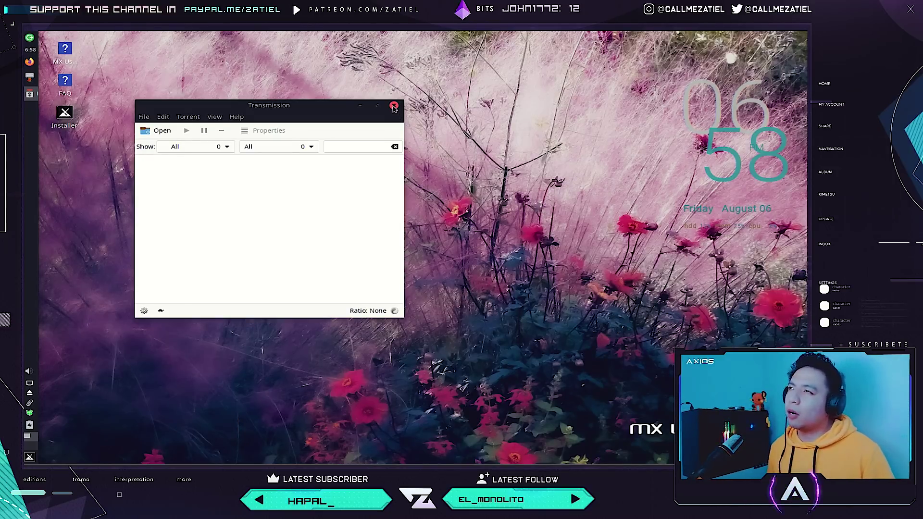
click(393, 106)
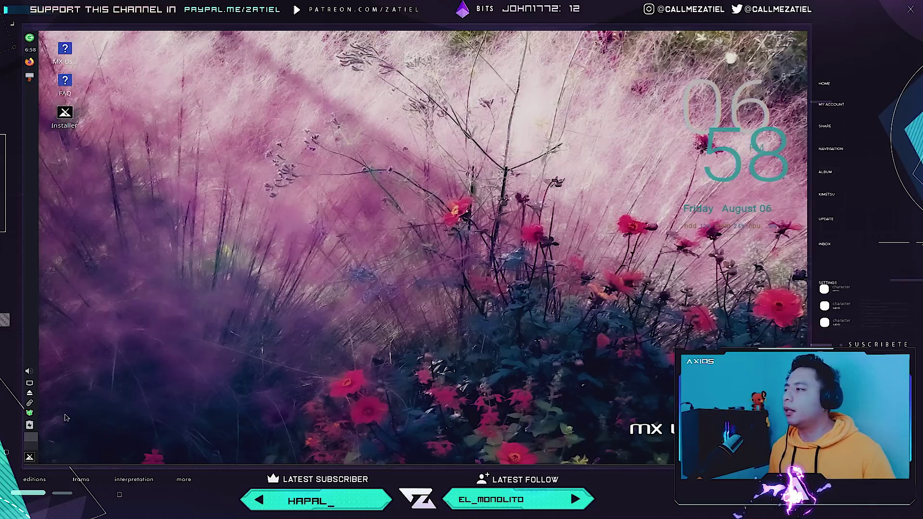
Launch VLC media player from the application menu's Multimedia category.
click(29, 455)
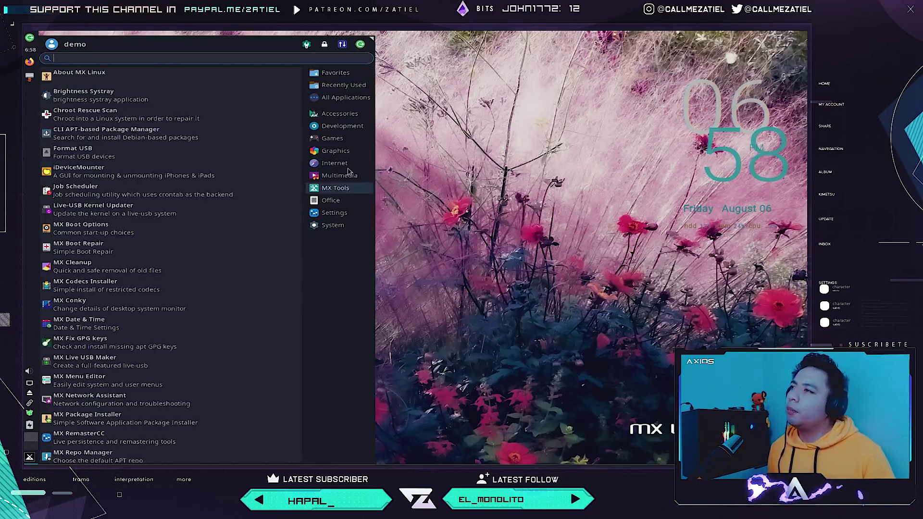
mouse_move(339, 175)
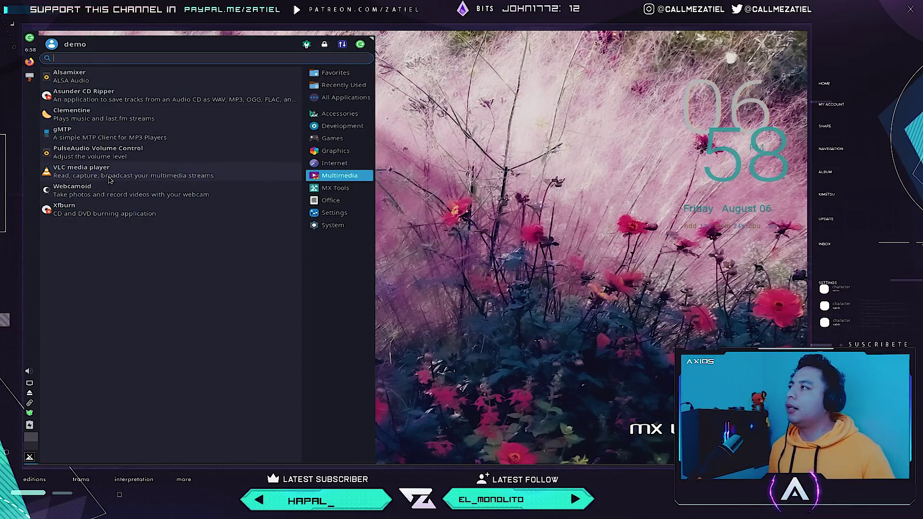
click(110, 180)
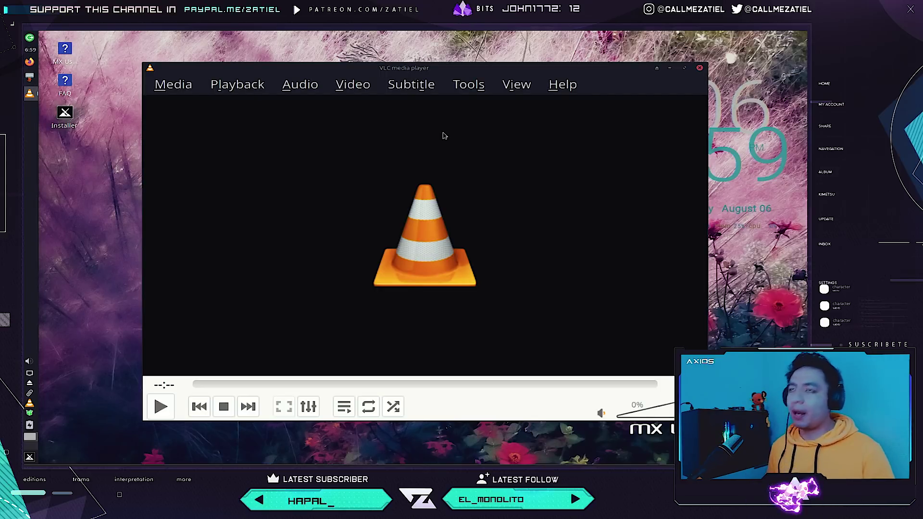
Close the empty VLC media player window.
click(699, 68)
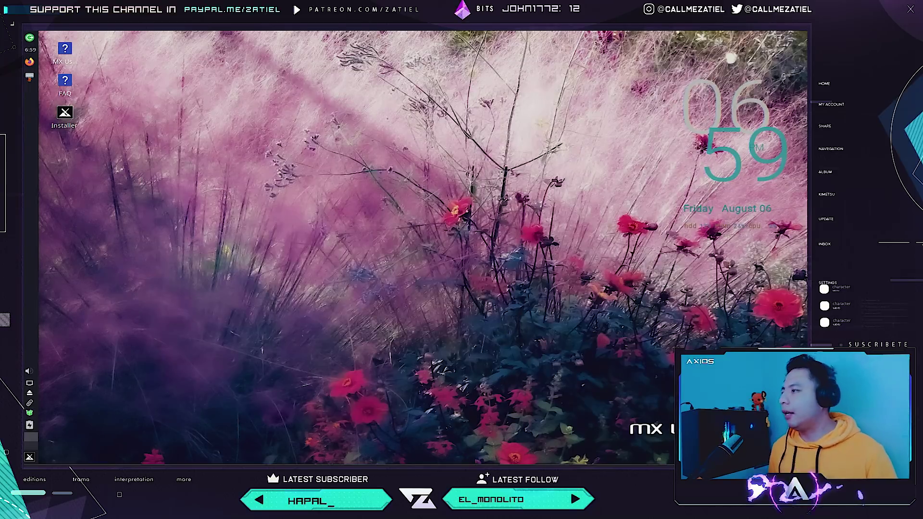
Show the MX Tools utilities in the application menu, passing over Multimedia.
click(30, 457)
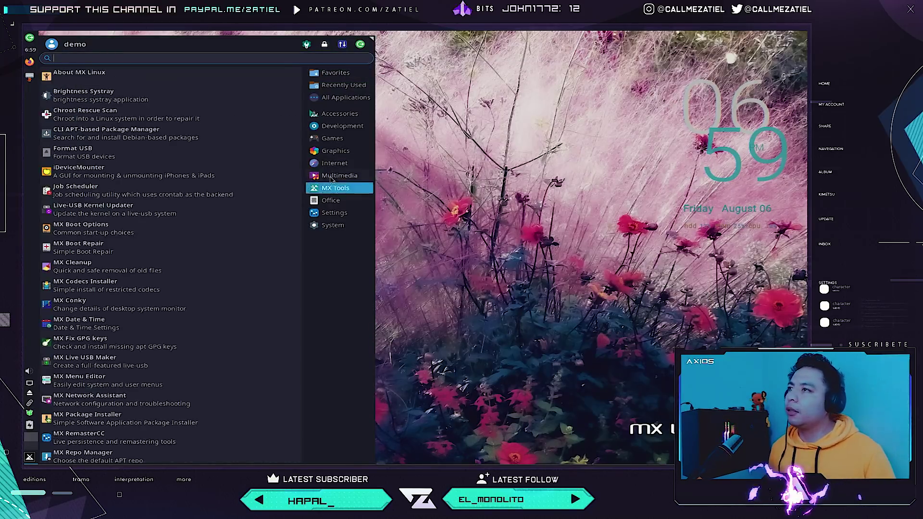
mouse_move(336, 176)
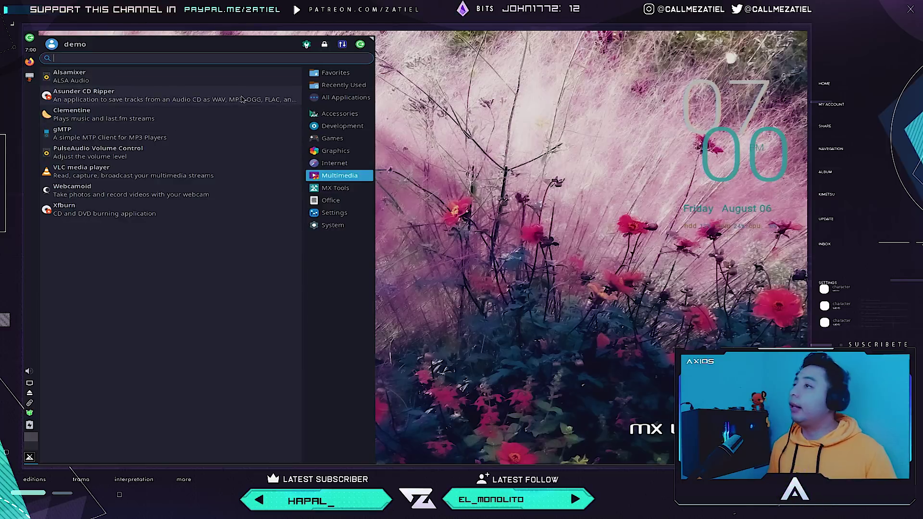
click(309, 190)
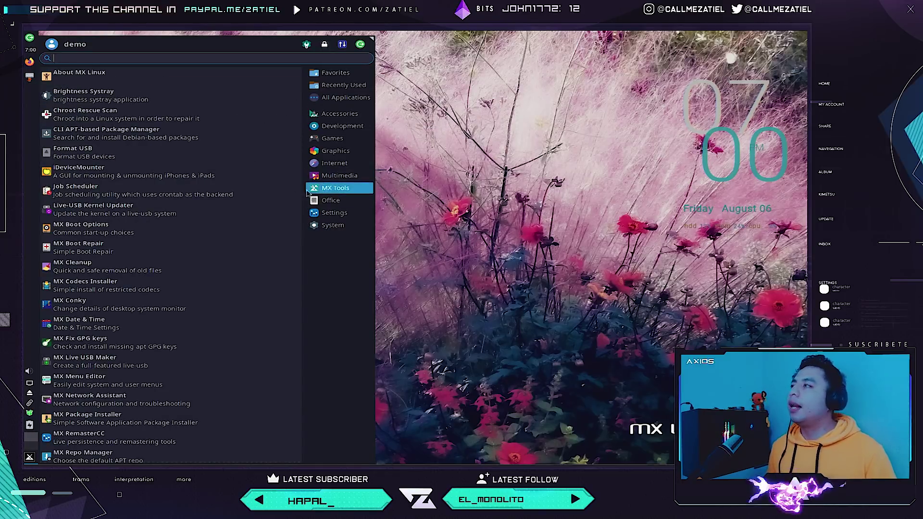
Scroll down the MX Tools list and launch MX Cleanup.
scroll(144, 120, down, 3)
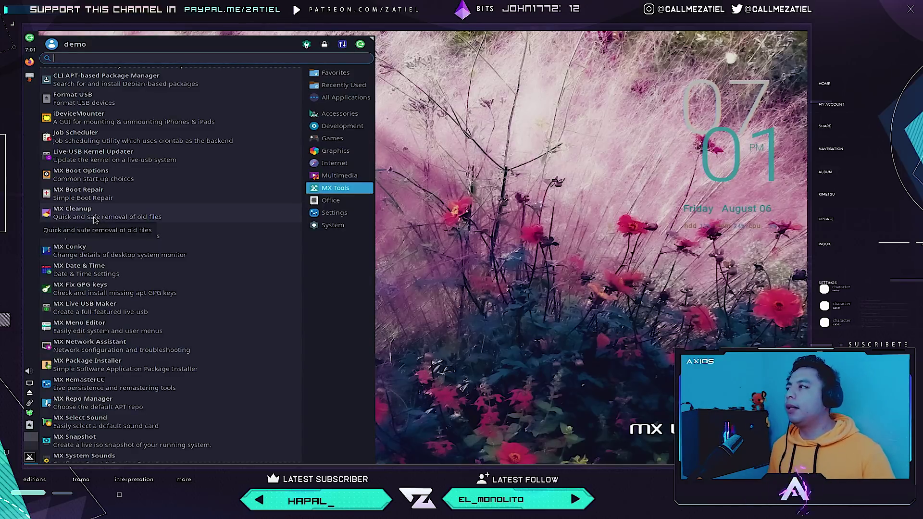
click(95, 219)
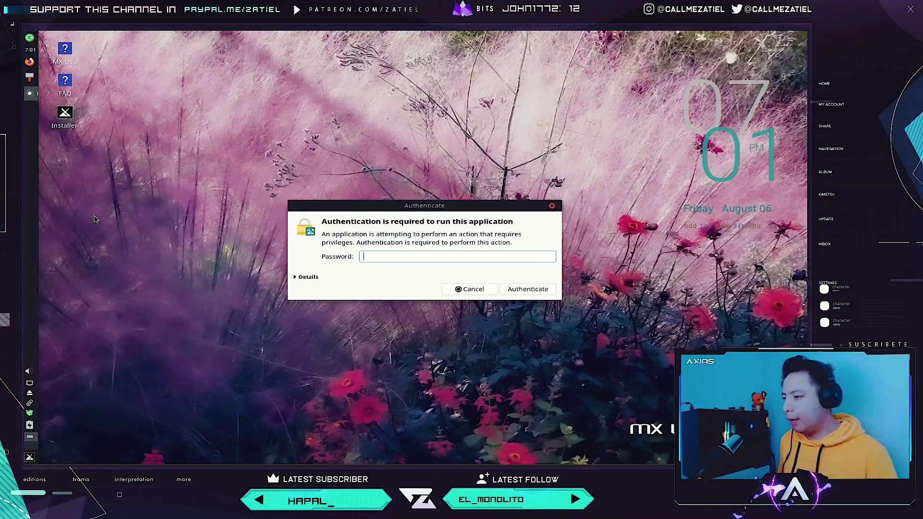
Authenticate with the user password, close MX Cleanup at its default settings, and reopen the menu.
text(•••)
key(Return)
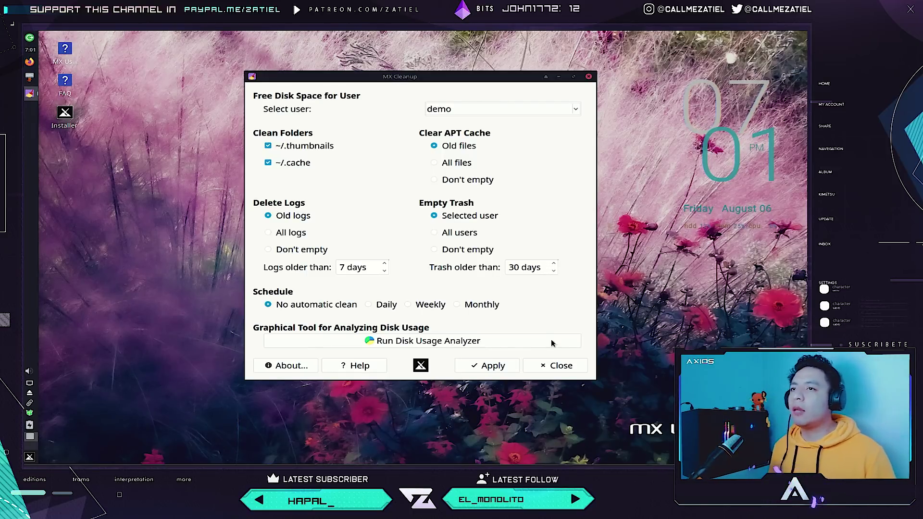
click(547, 365)
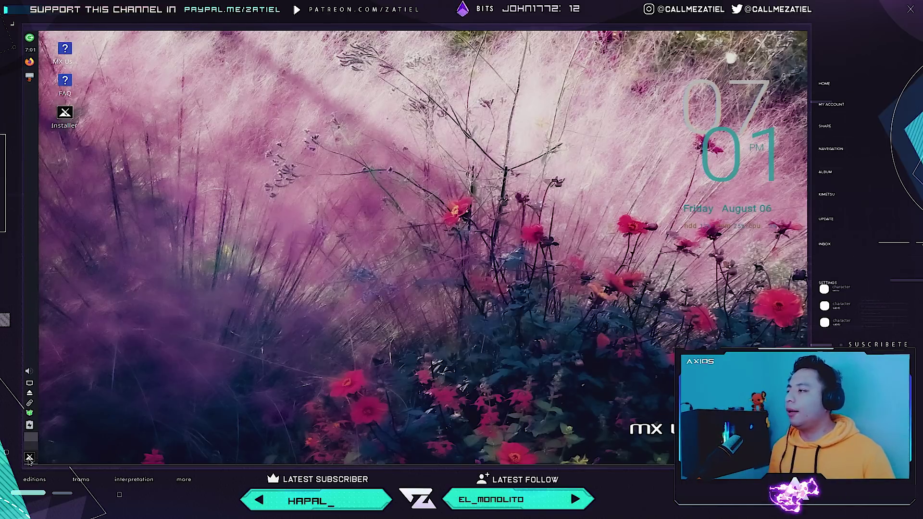
click(30, 457)
click(331, 201)
click(336, 193)
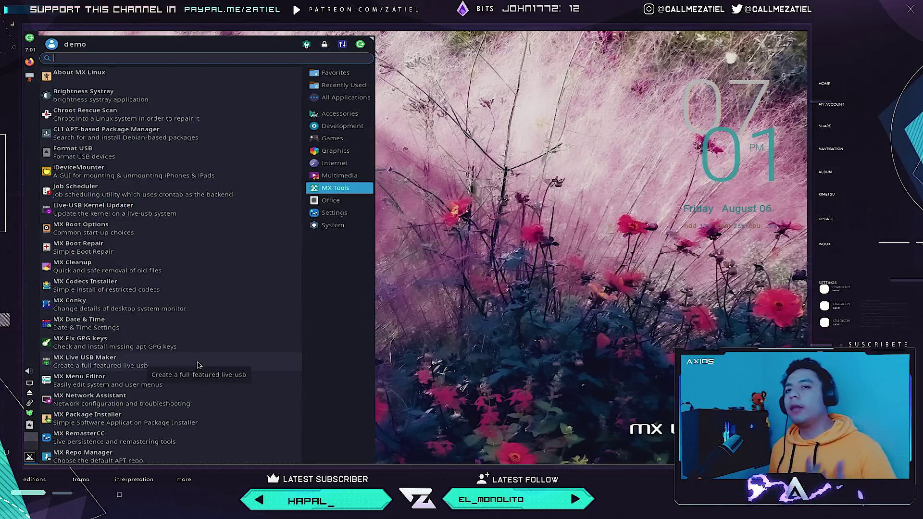
click(198, 365)
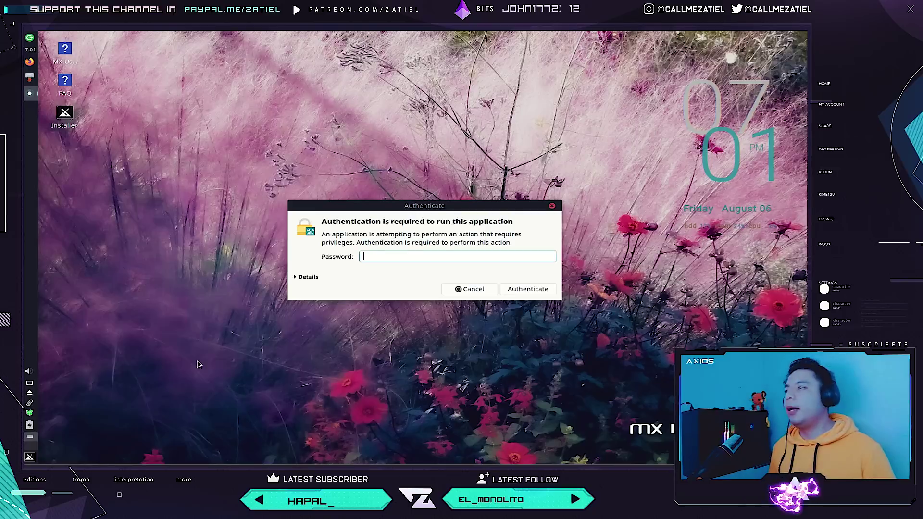
text(*****)
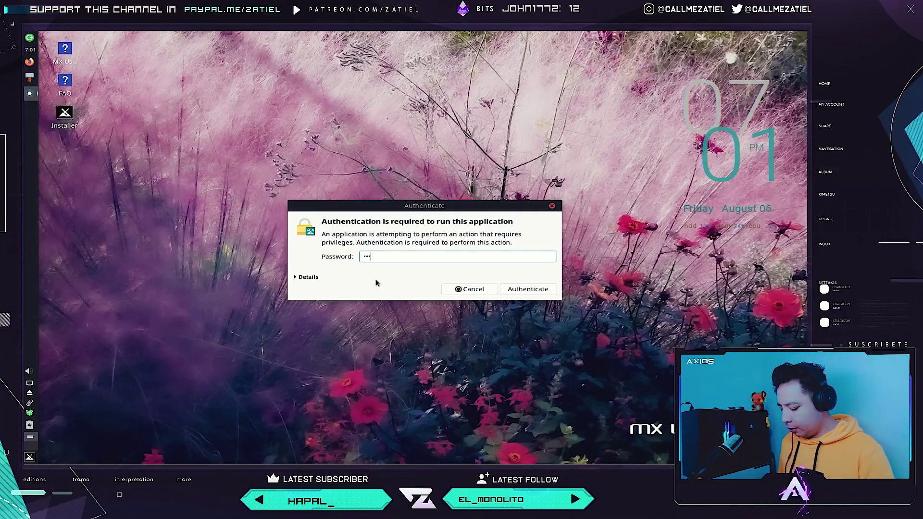
key(Return)
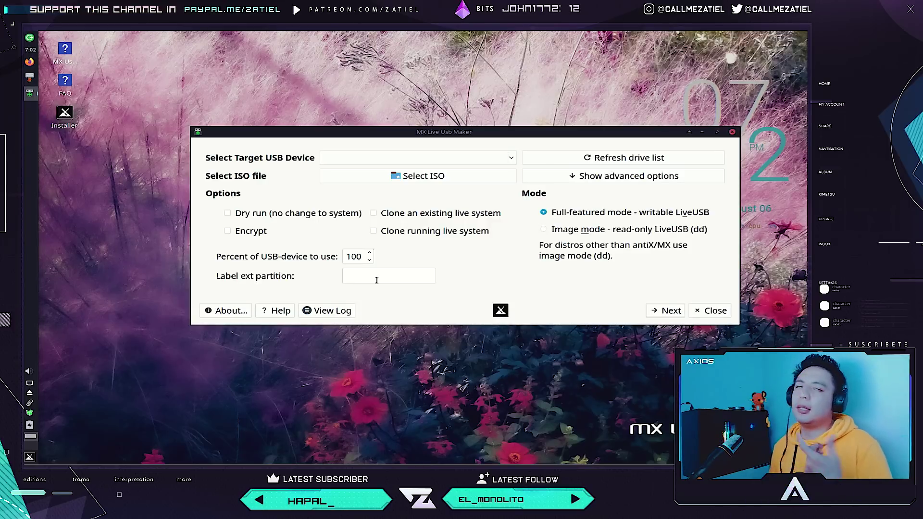
Close MX Live USB Maker, then browse the menu's MX Tools and Office categories.
click(714, 309)
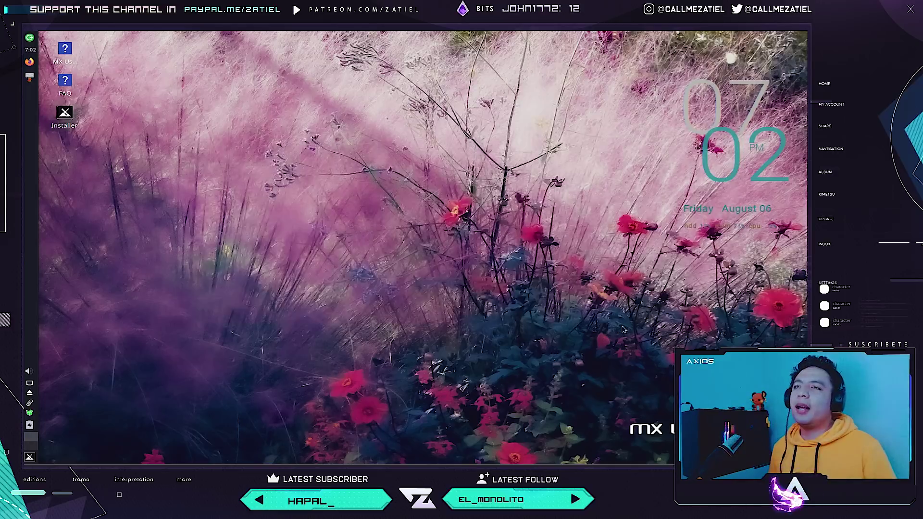
click(29, 457)
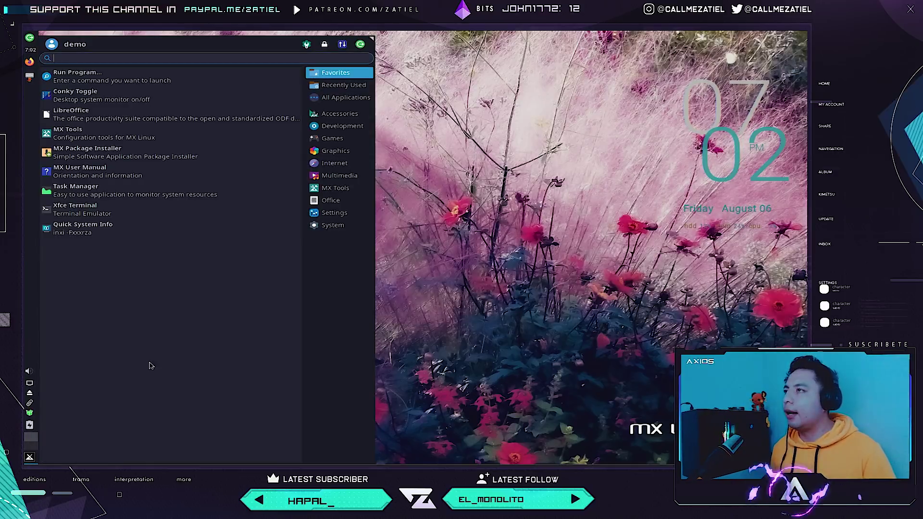
click(315, 187)
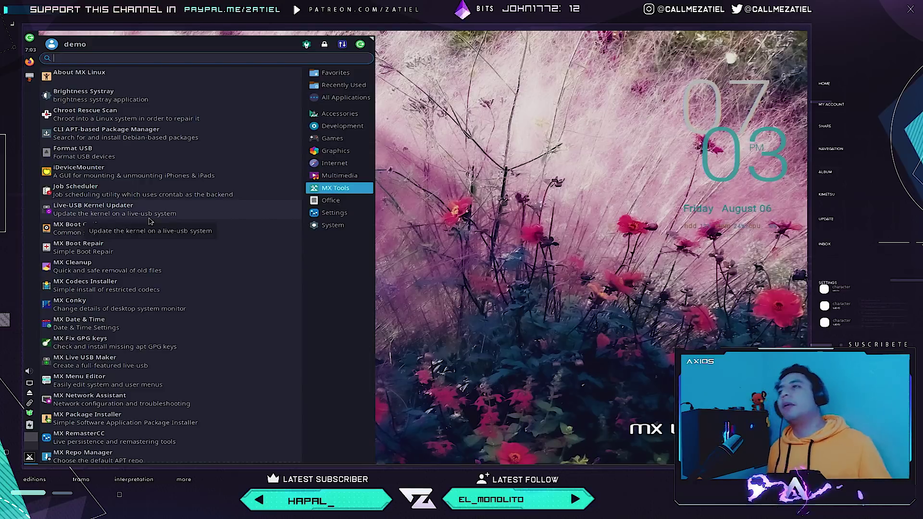
click(318, 201)
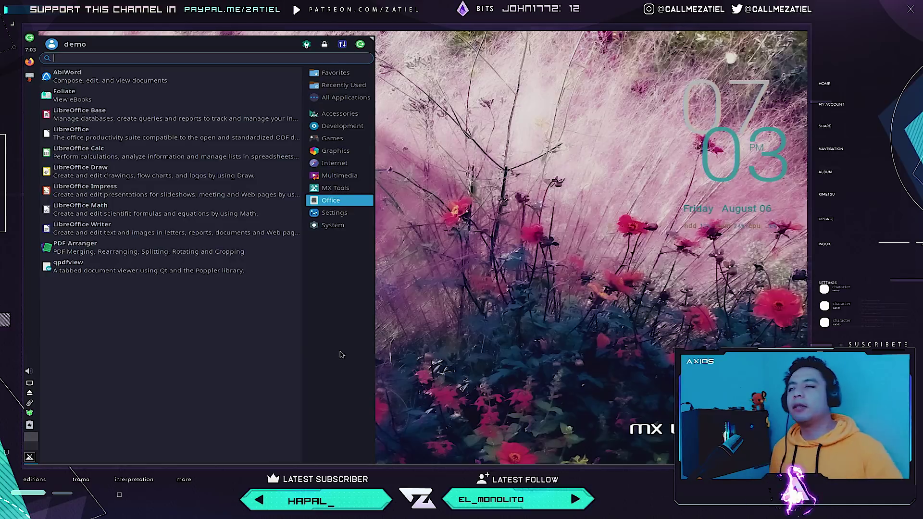
Launch LibreOffice Calc, shrink its window, then close the blank Untitled 1 spreadsheet.
click(145, 160)
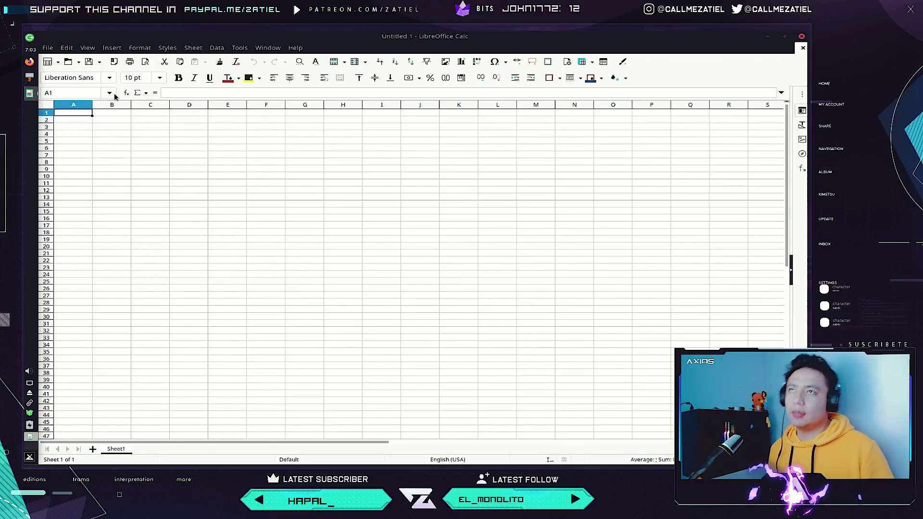
drag(489, 41, 471, 122)
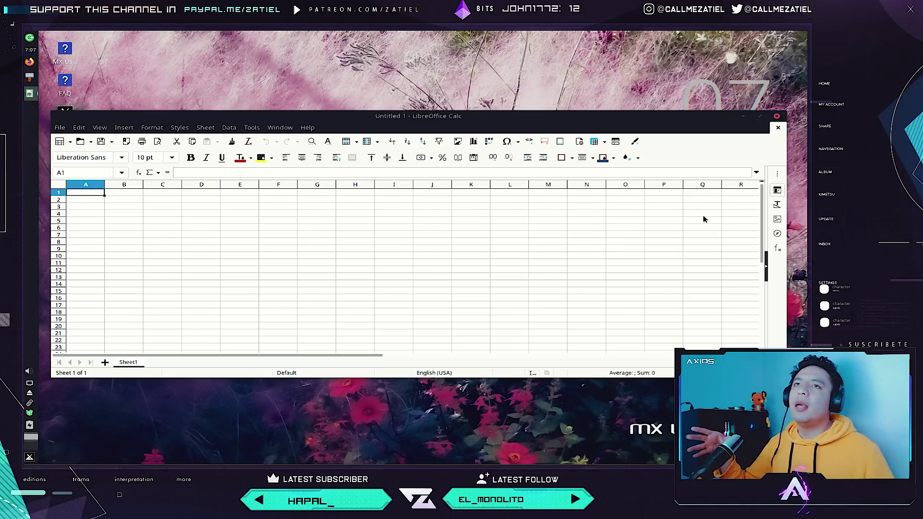
click(776, 116)
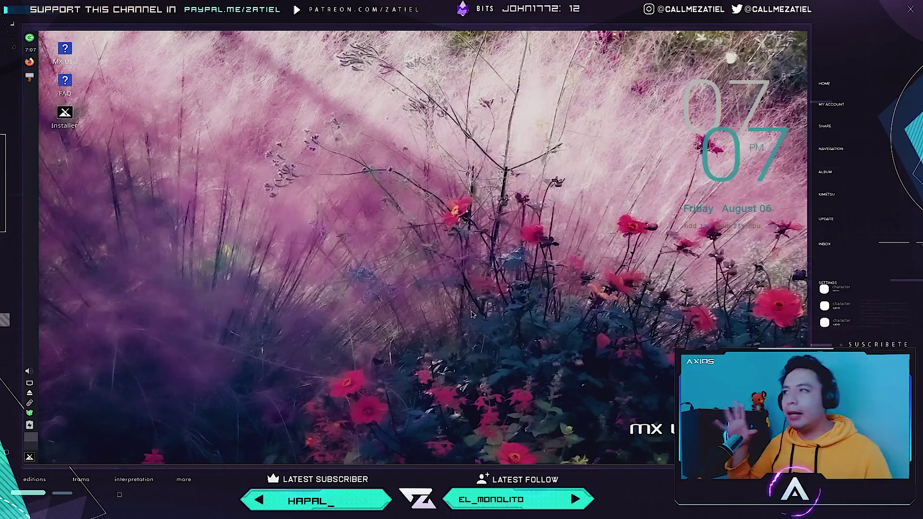
click(29, 457)
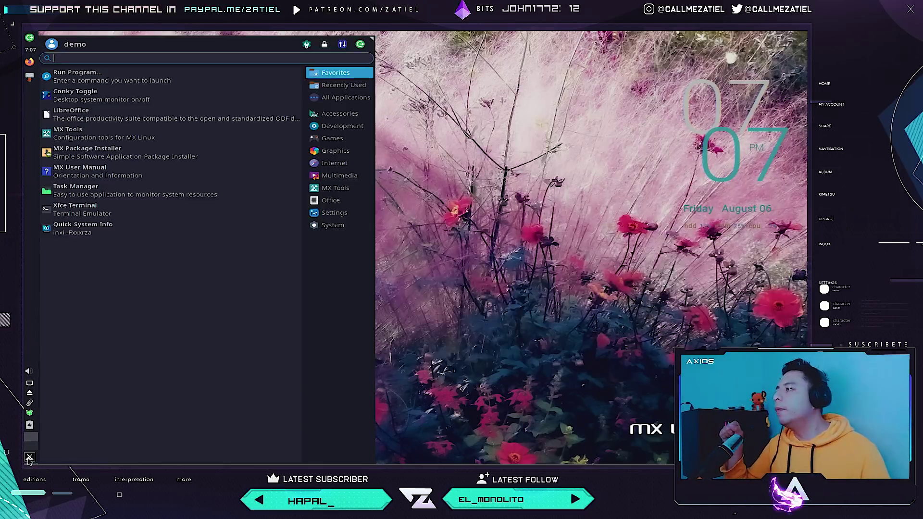
Launch LibreOffice Writer from the menu's Office category, opening a blank Untitled 1 document.
click(334, 213)
click(331, 201)
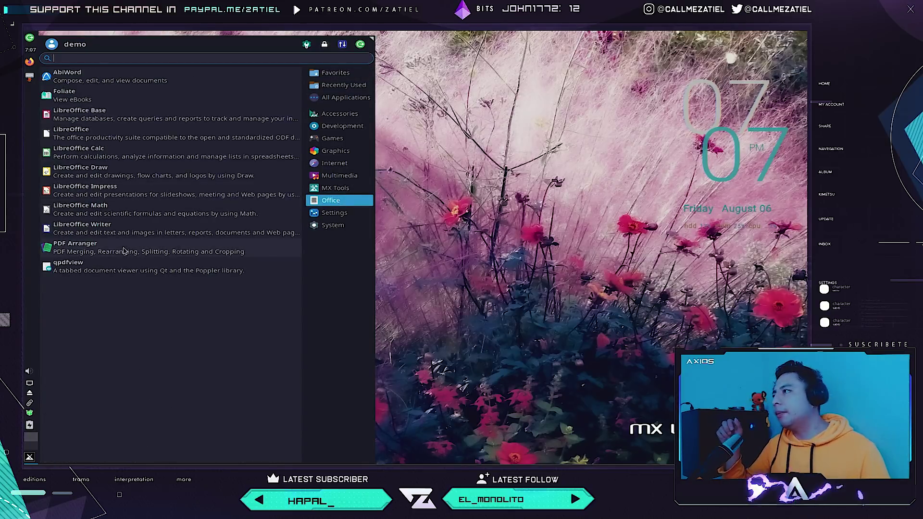
click(120, 228)
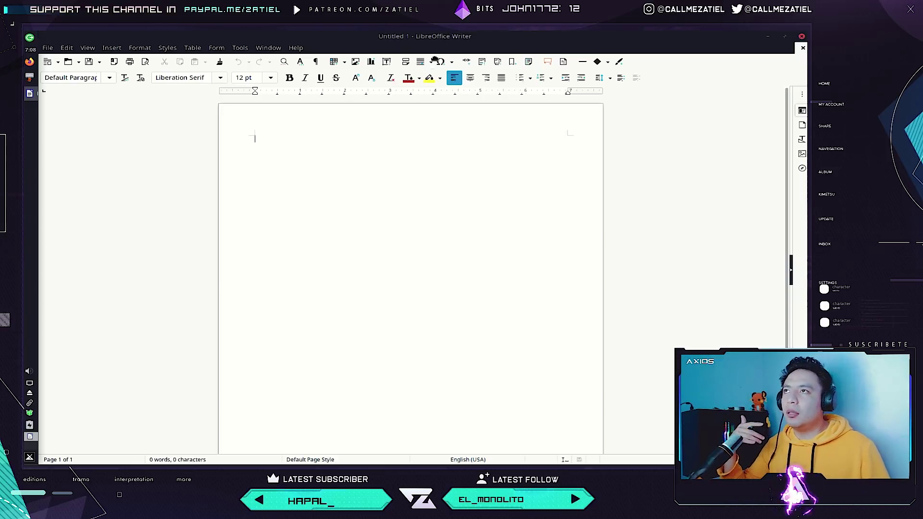
Drag Writer's title bar down to unmaximize the blank Untitled 1 window.
drag(433, 36, 432, 114)
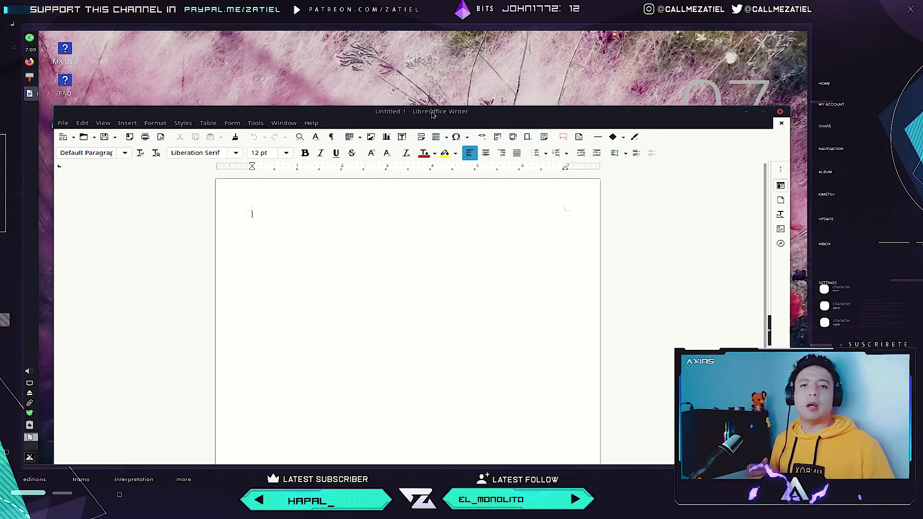
Close the blank LibreOffice Writer document to return to the desktop.
click(780, 112)
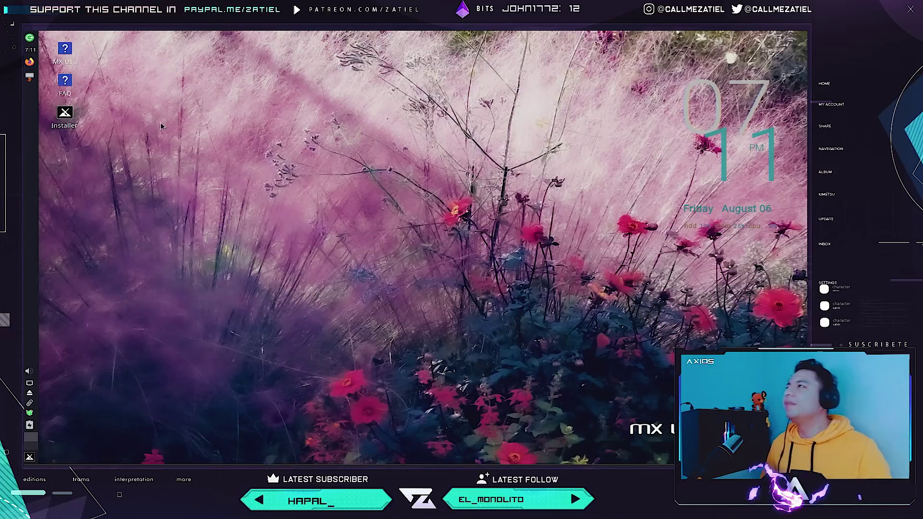
Open the Whisker Menu at its Settings category, listing About Me through Mouse and Touchpad.
click(30, 457)
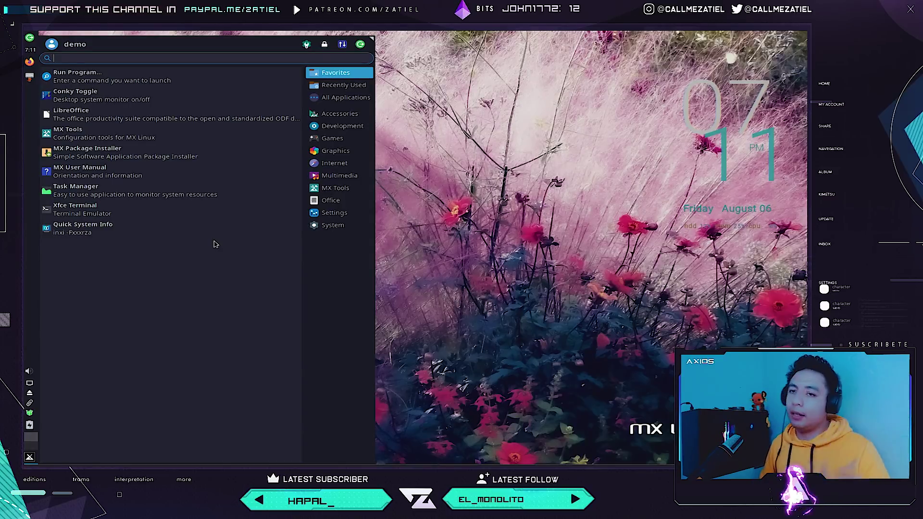
click(343, 213)
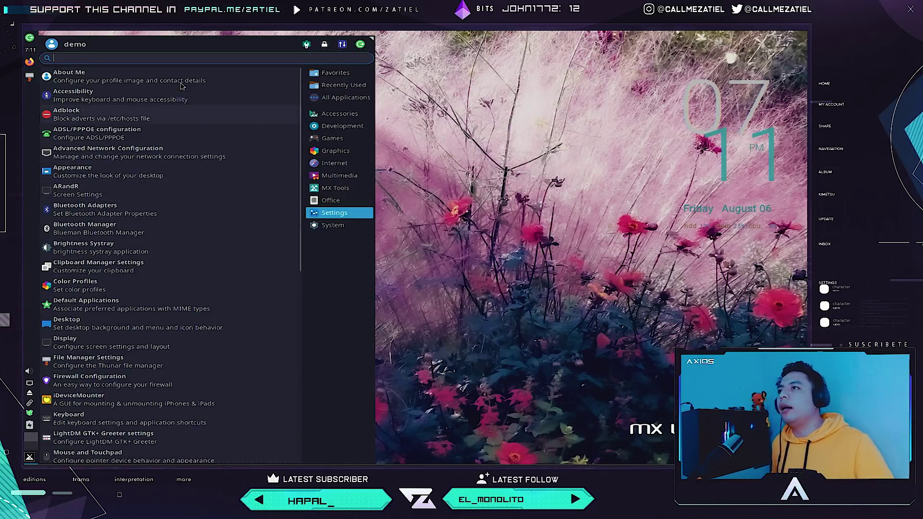
Browse the Settings list, then switch the menu to System tools like GParted, Htop and MX Updater.
scroll(175, 169, down, 6)
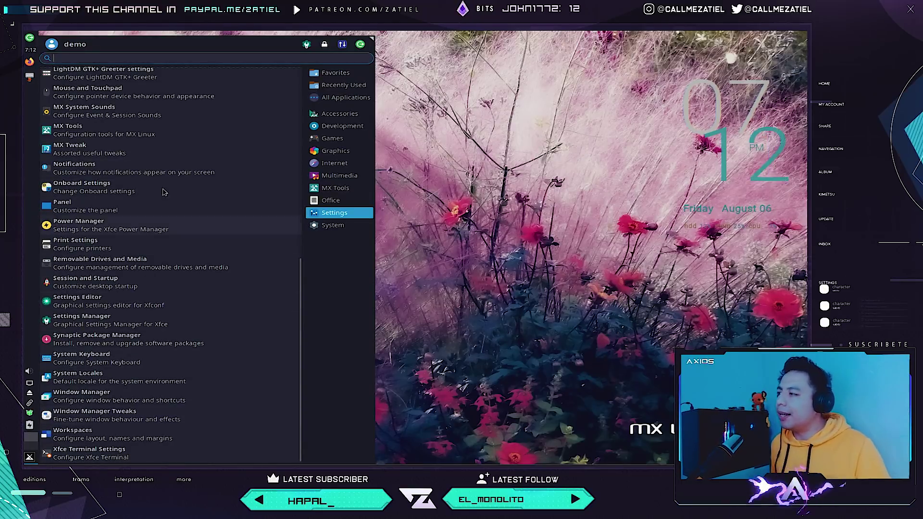
scroll(173, 164, up, 6)
scroll(174, 154, up, 1)
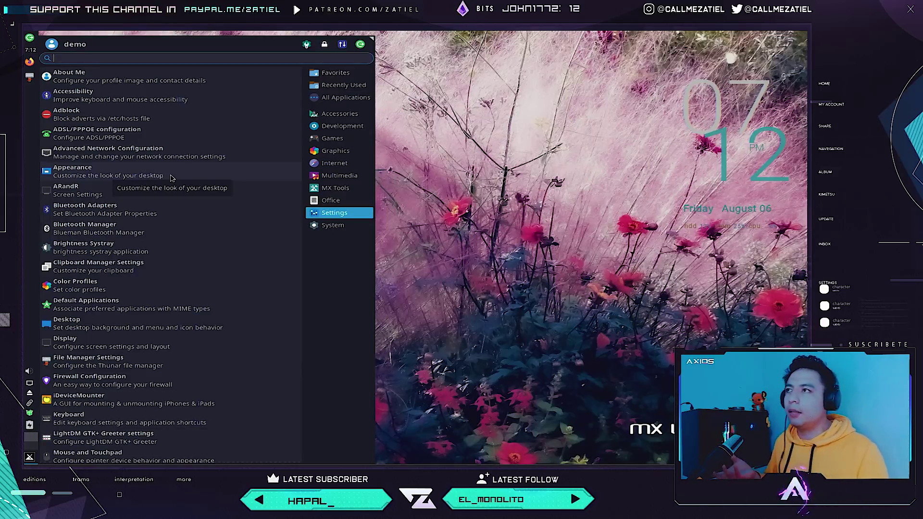
click(331, 229)
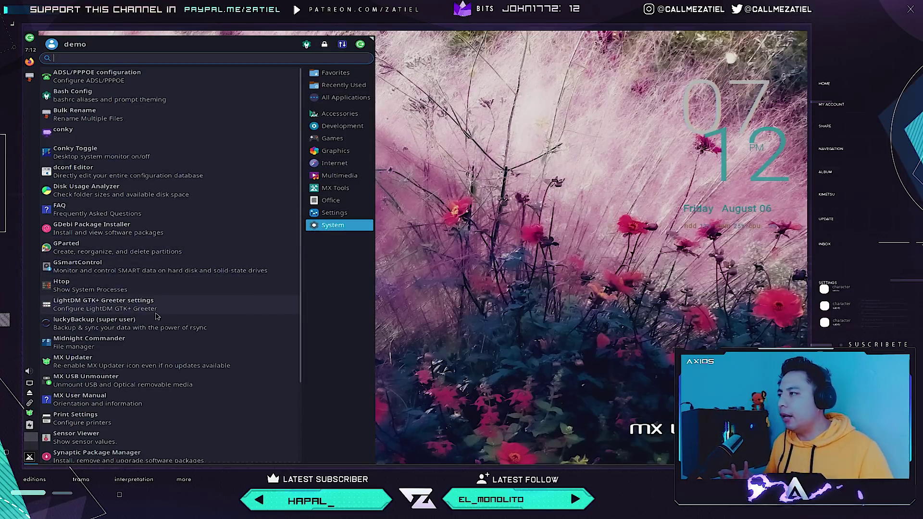
Scroll the System tools down to Timeshift and Xfce Terminal, then dismiss the application menu.
scroll(172, 367, down, 3)
scroll(171, 415, down, 1)
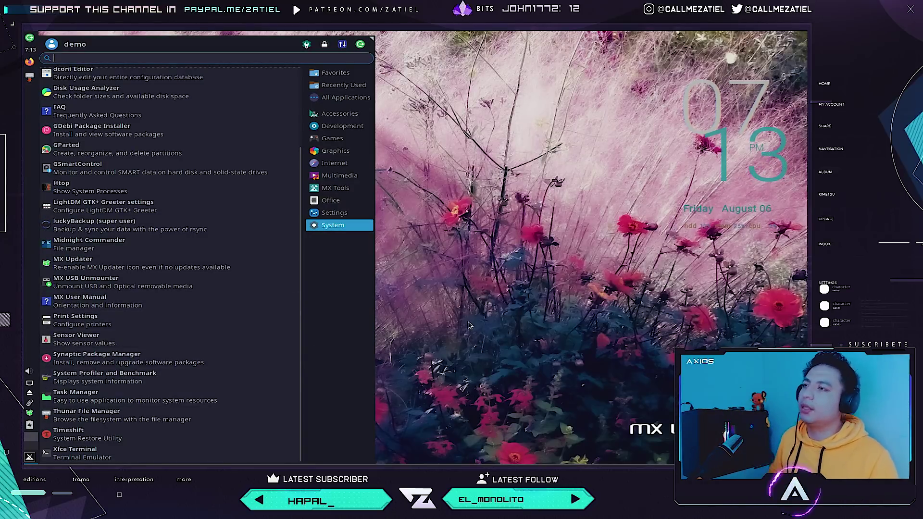
key(Escape)
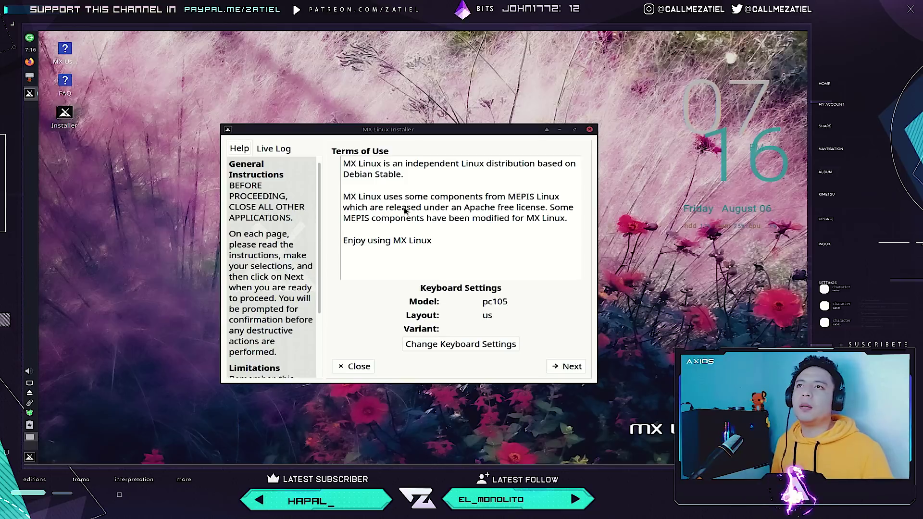
Quit the MX Linux Installer from its Terms of Use page without installing.
click(590, 129)
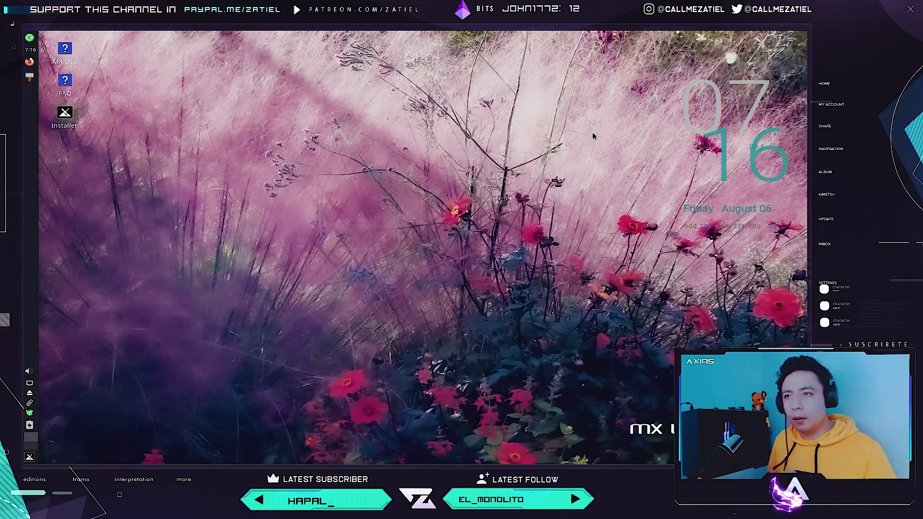